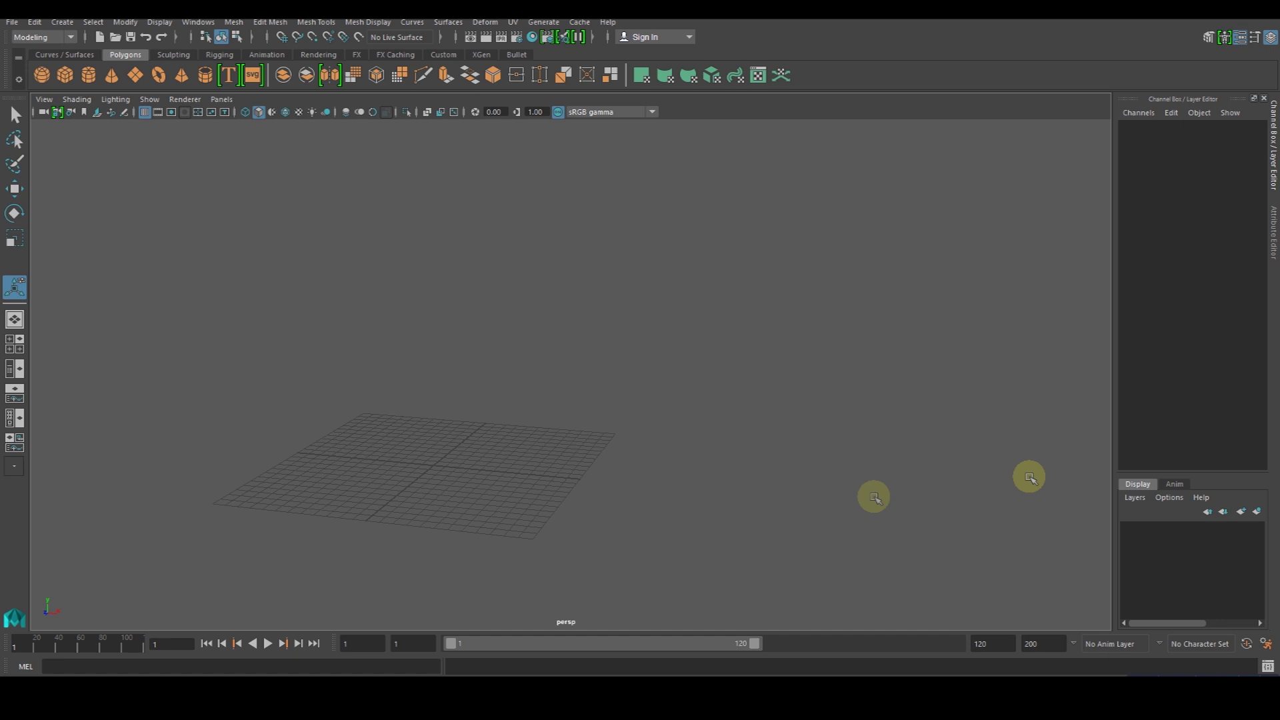
- Switch to Illustrator, trace the anchor image with the High Fidelity Photo preset, and expand the tracing into paths
key(alt+Tab)
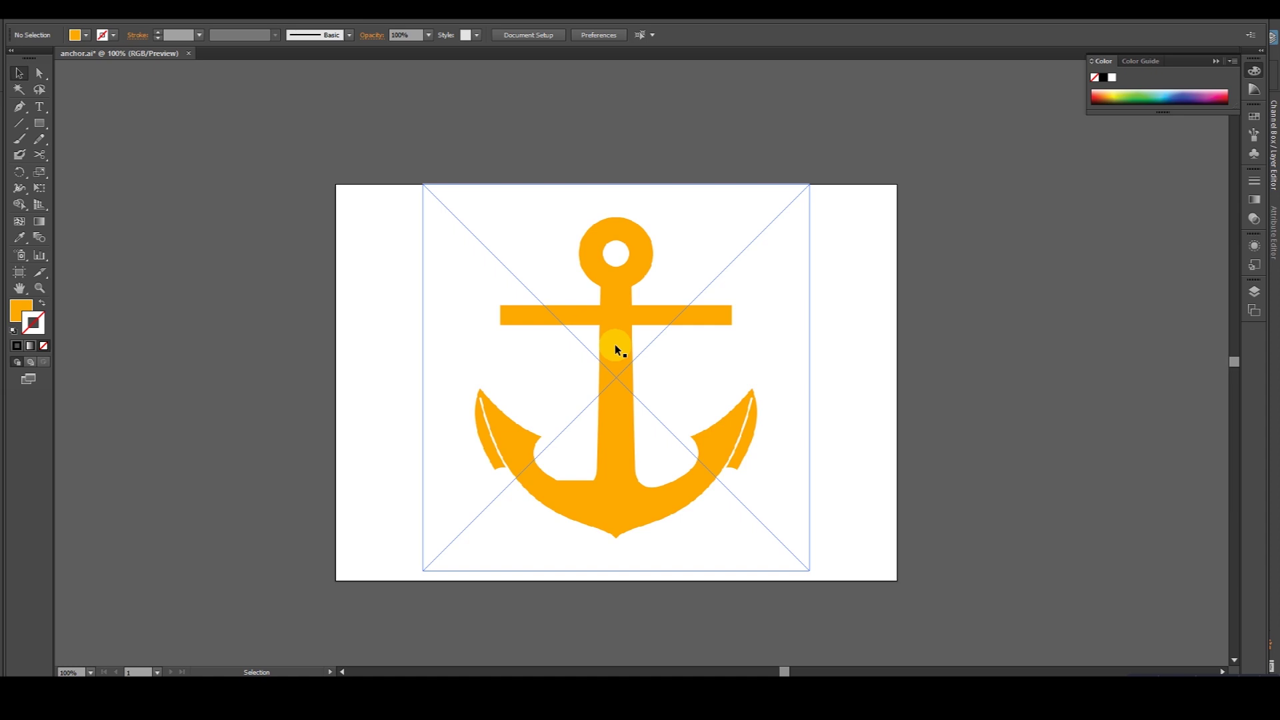
click(614, 344)
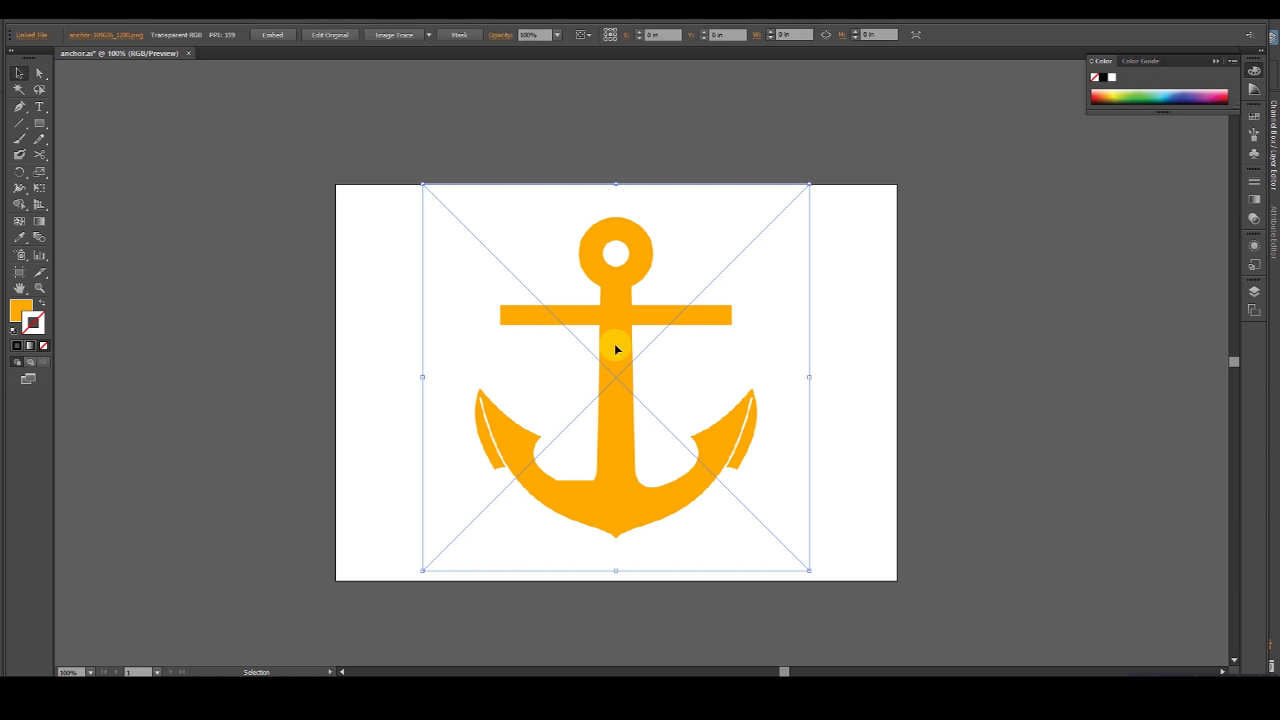
click(429, 36)
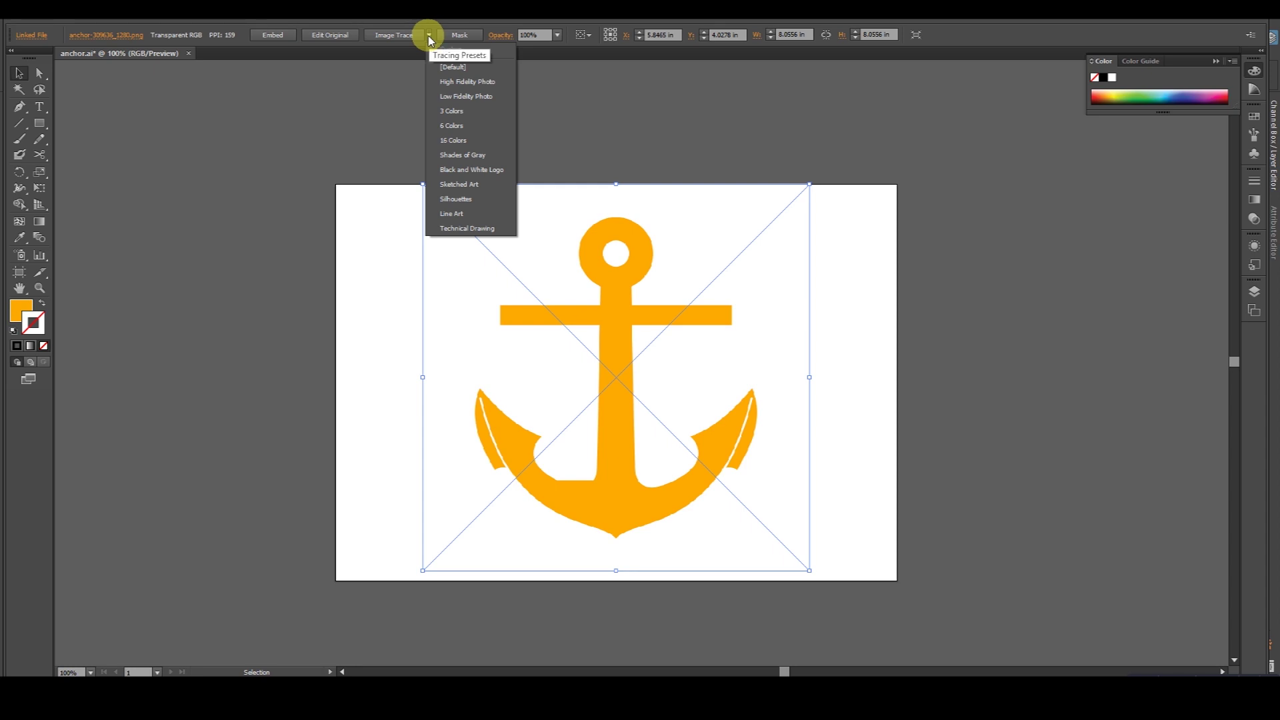
click(466, 86)
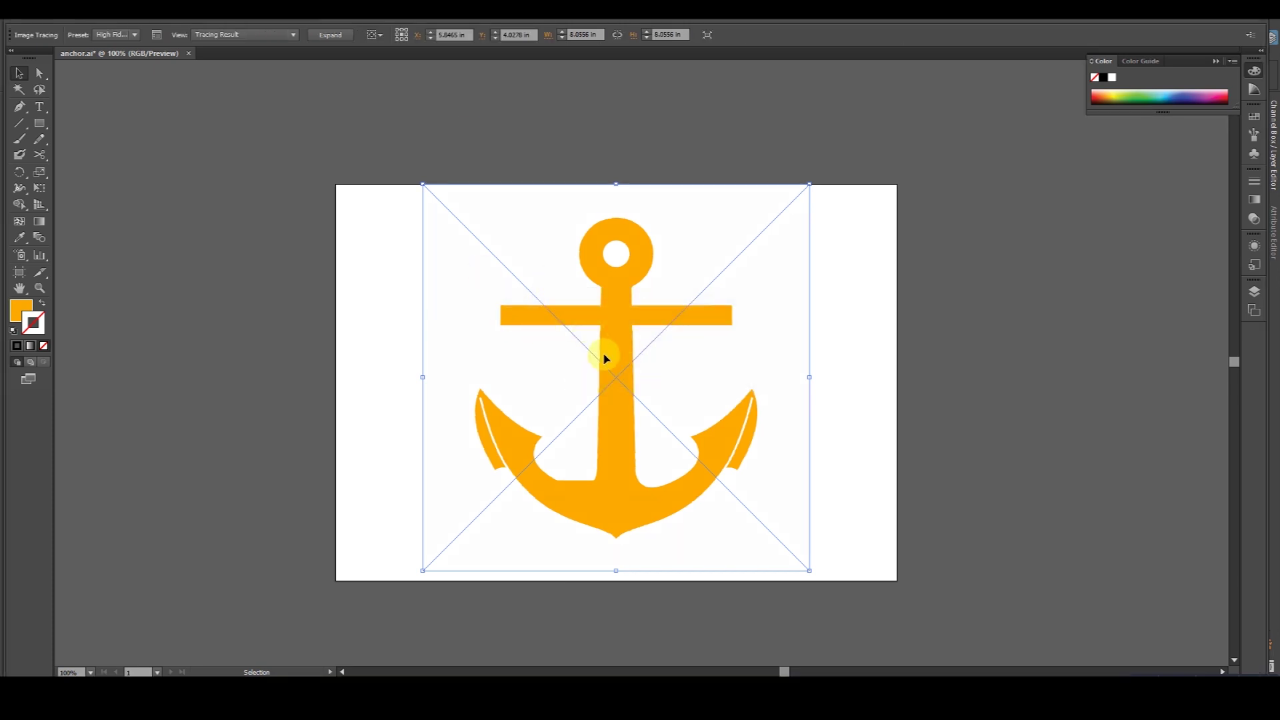
click(331, 37)
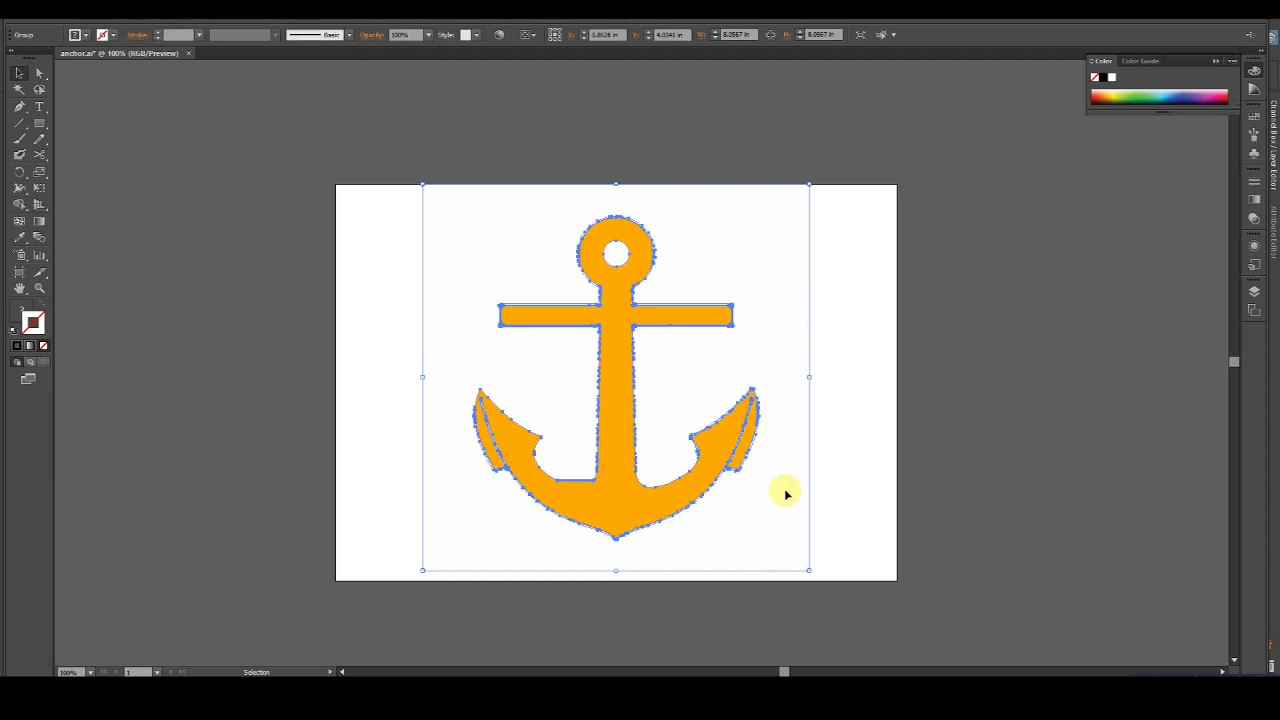
- Isolate the traced group, cut the main anchor path out of it, and leave isolation mode
double_click(618, 333)
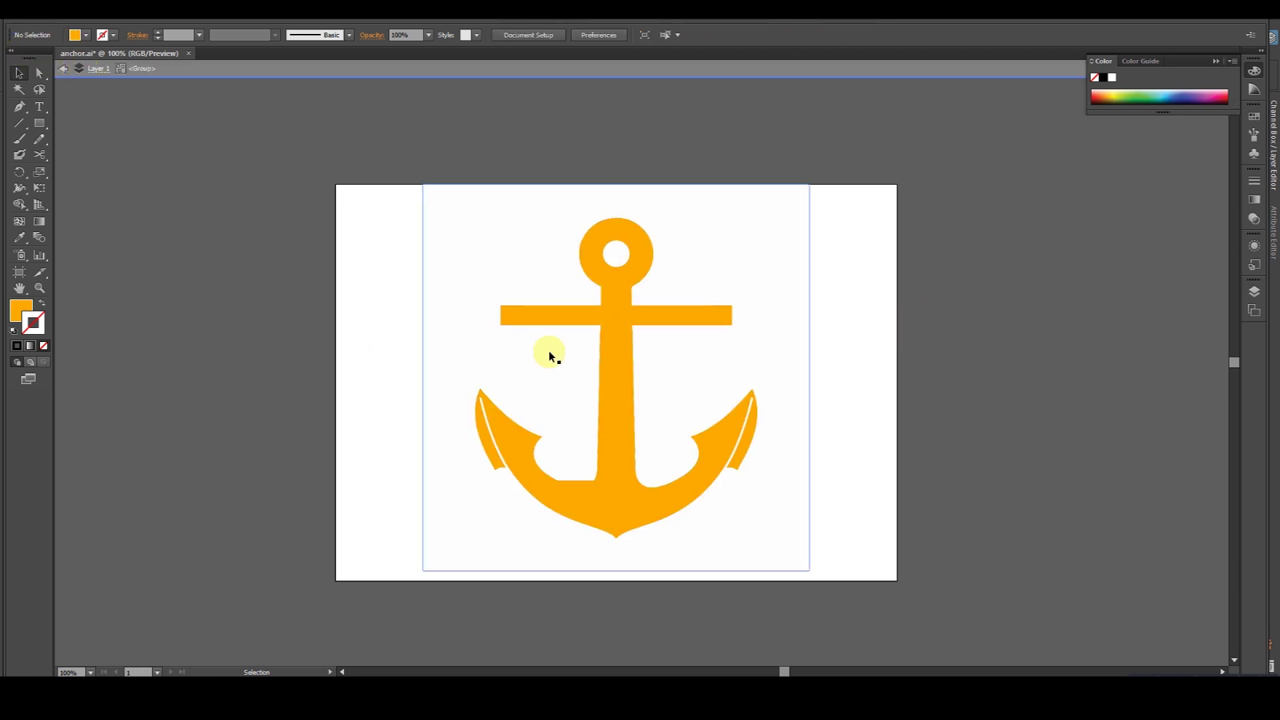
click(620, 390)
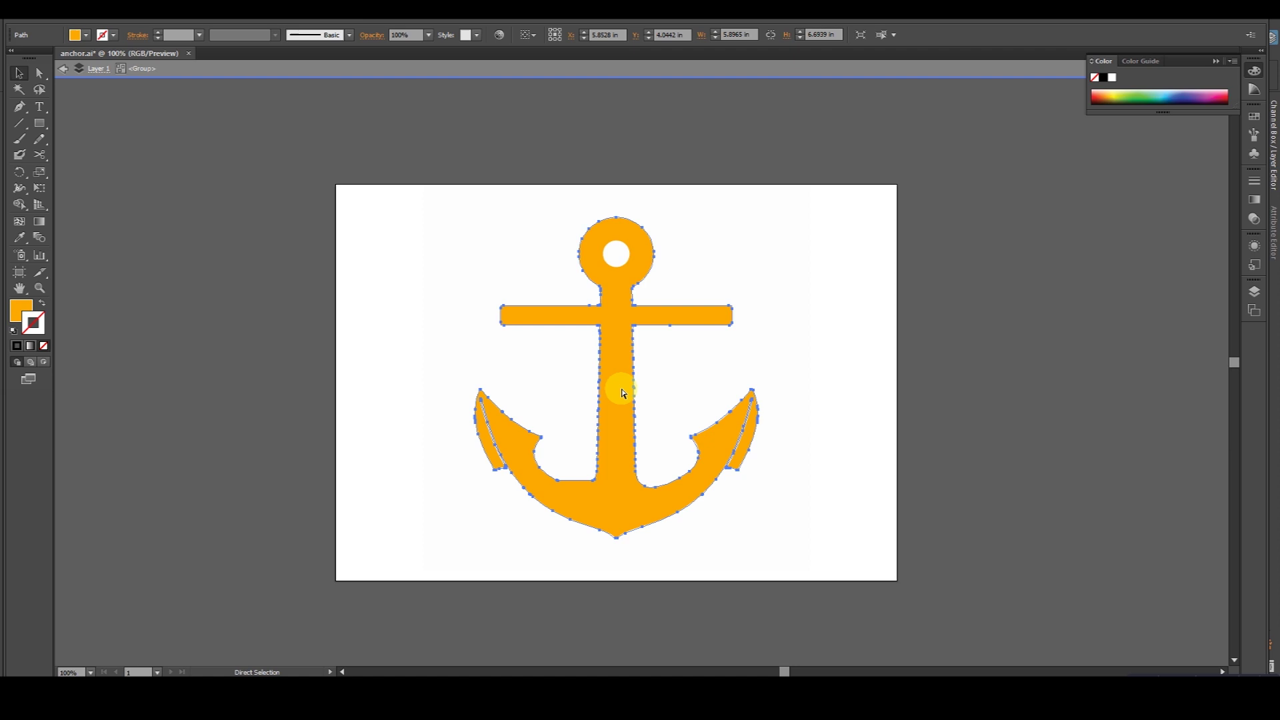
key(Delete)
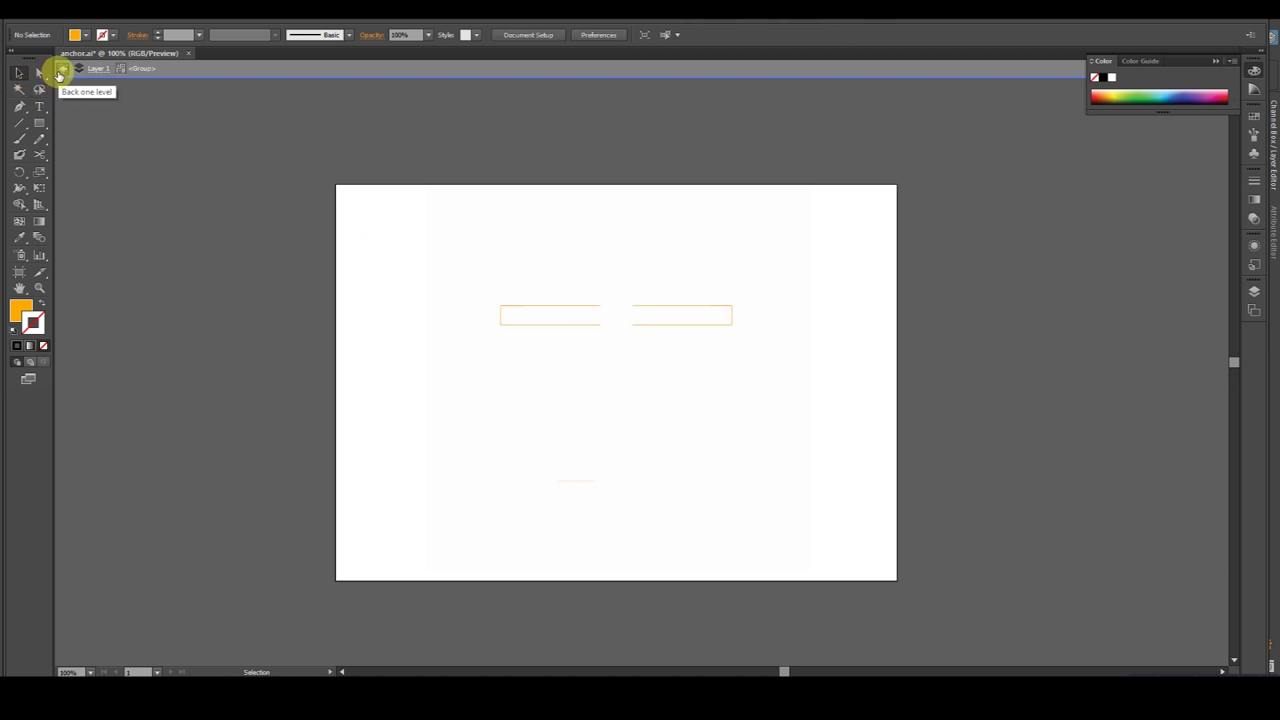
click(59, 75)
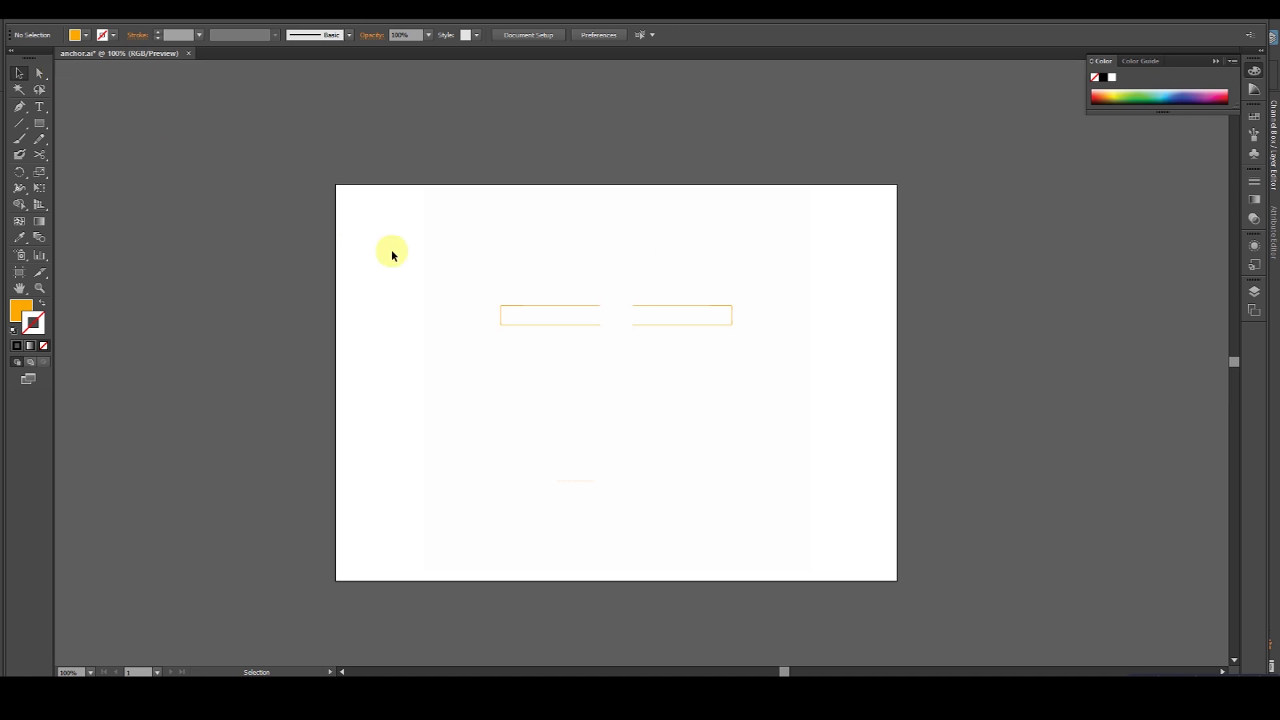
- Delete the leftover traced group and paste the anchor path back alone, placing it near the artboard's centre
click(581, 292)
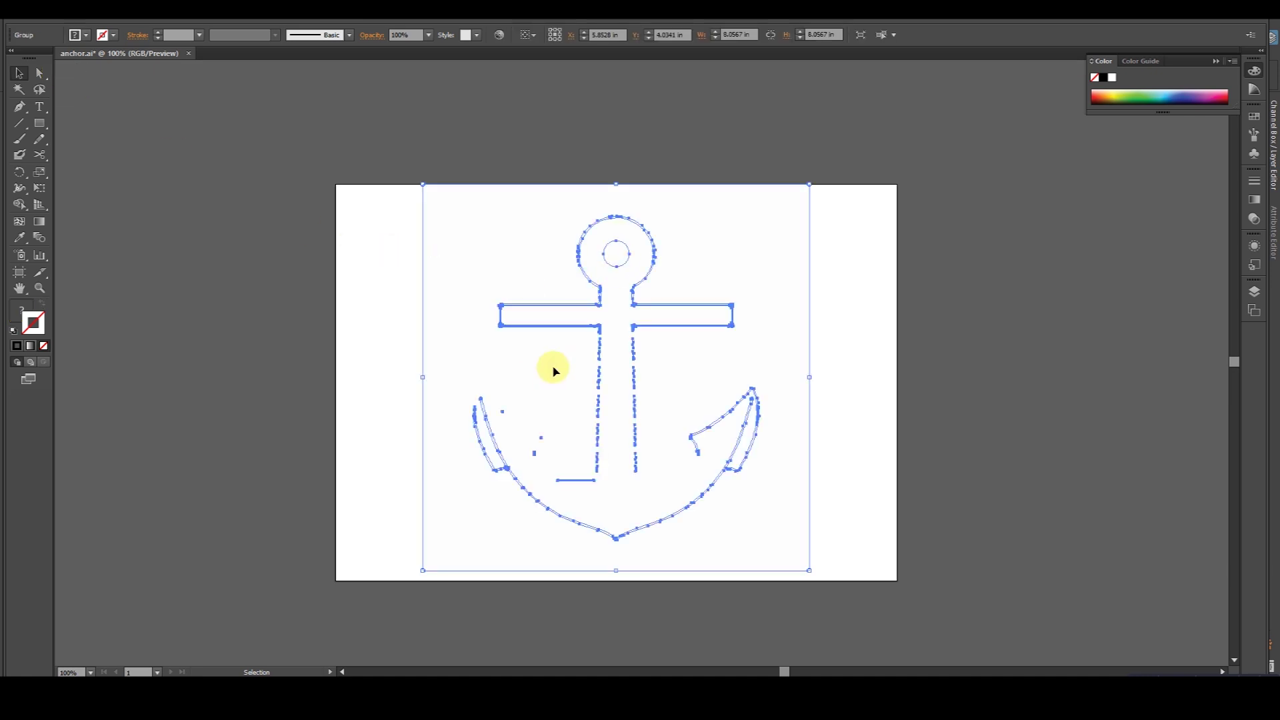
key(Delete)
key(a)
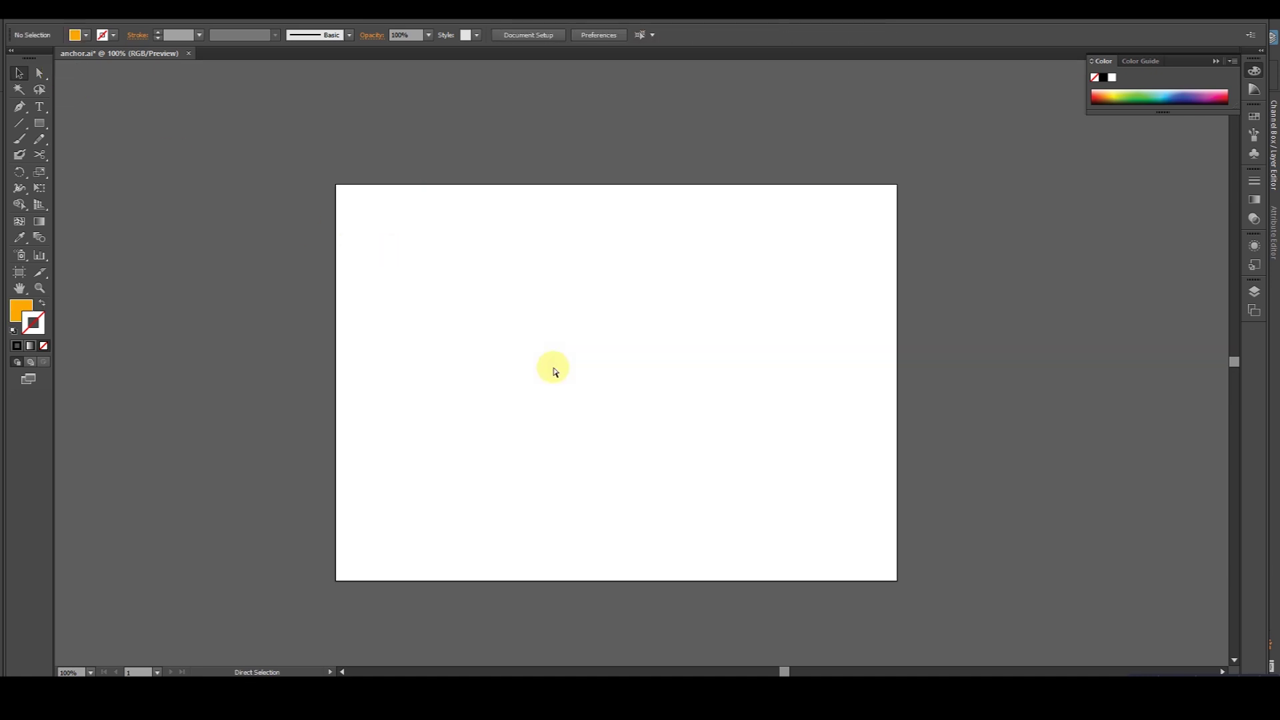
key(ctrl+z)
key(v)
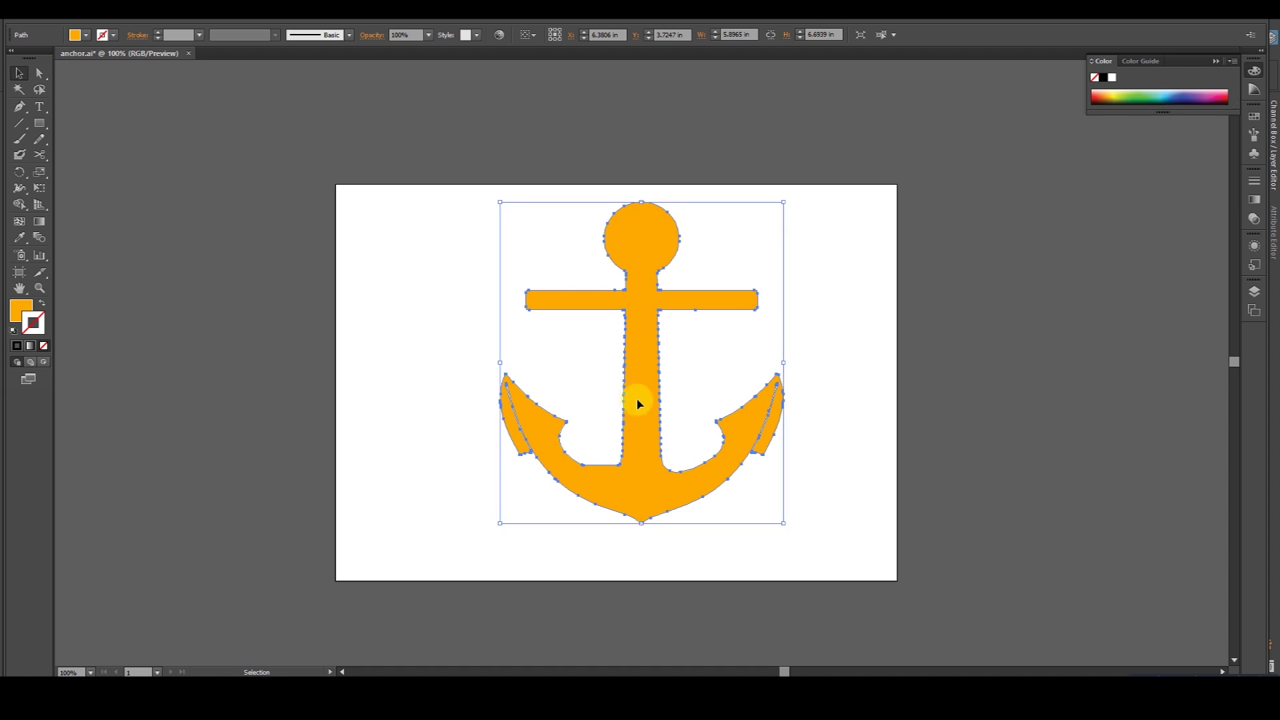
drag(638, 404, 625, 408)
click(814, 380)
- Remove the anchor path's fill and give it a black 1 pt stroke
click(627, 380)
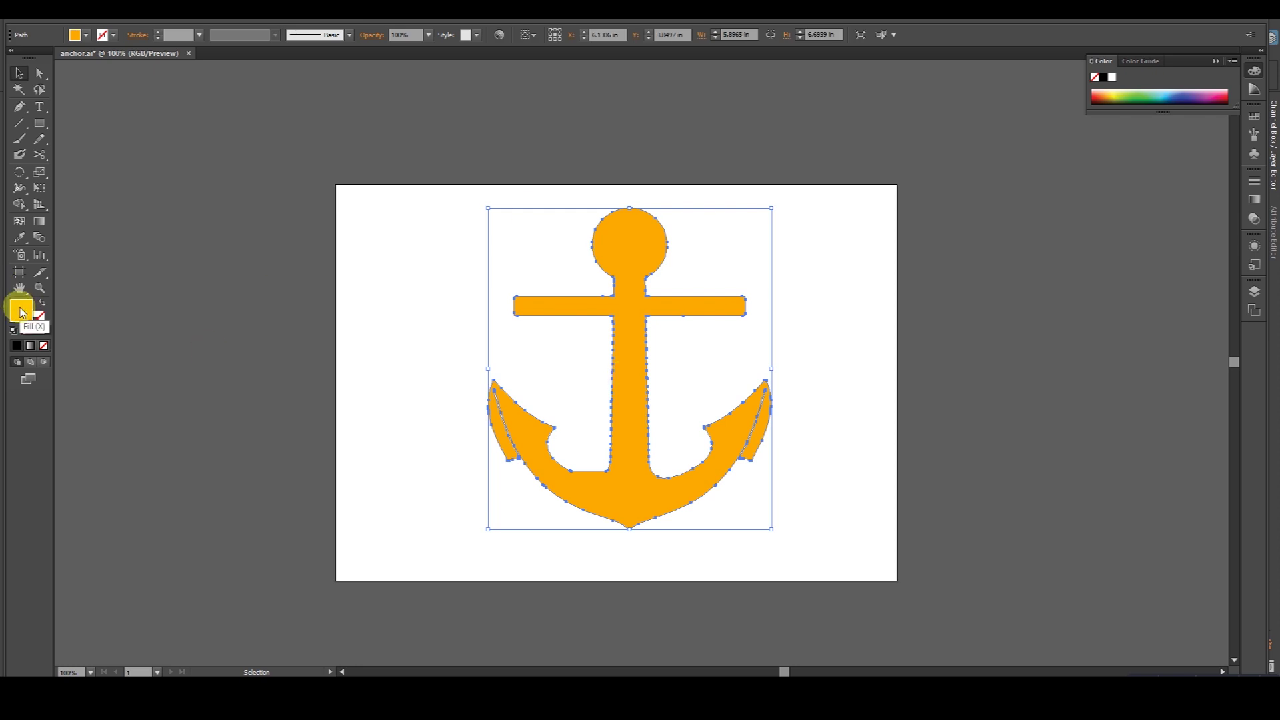
click(44, 345)
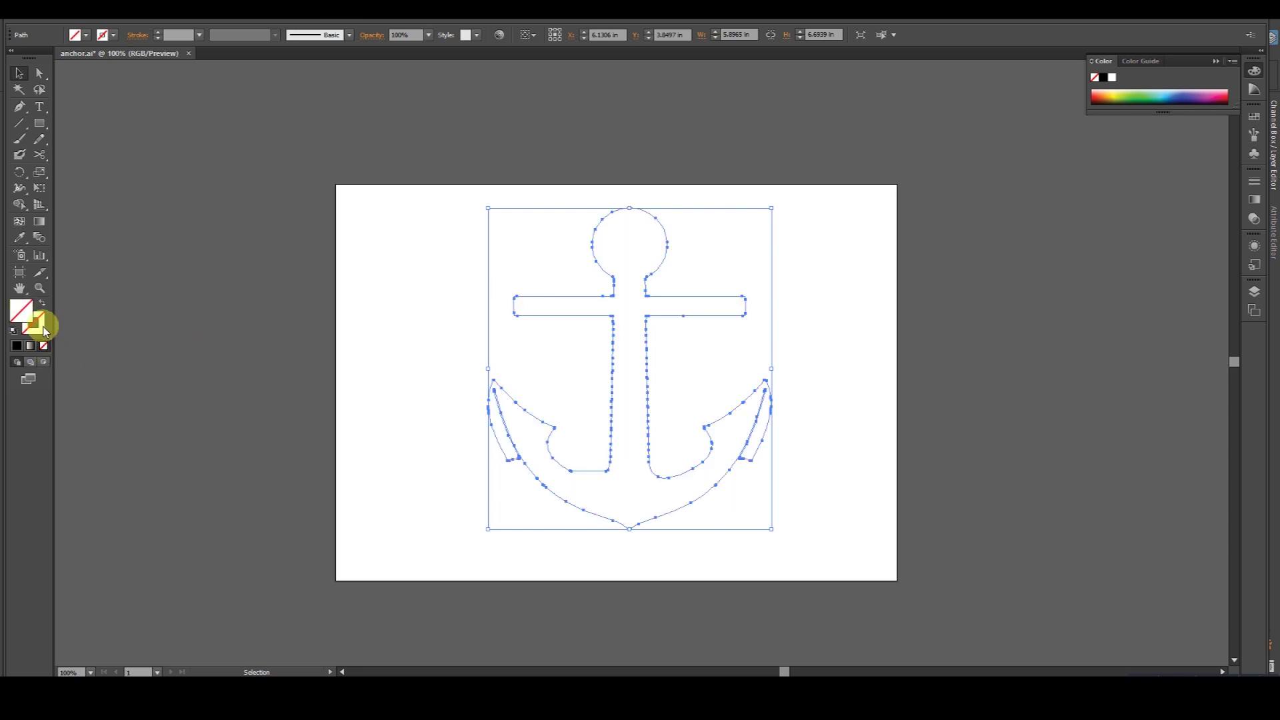
click(37, 324)
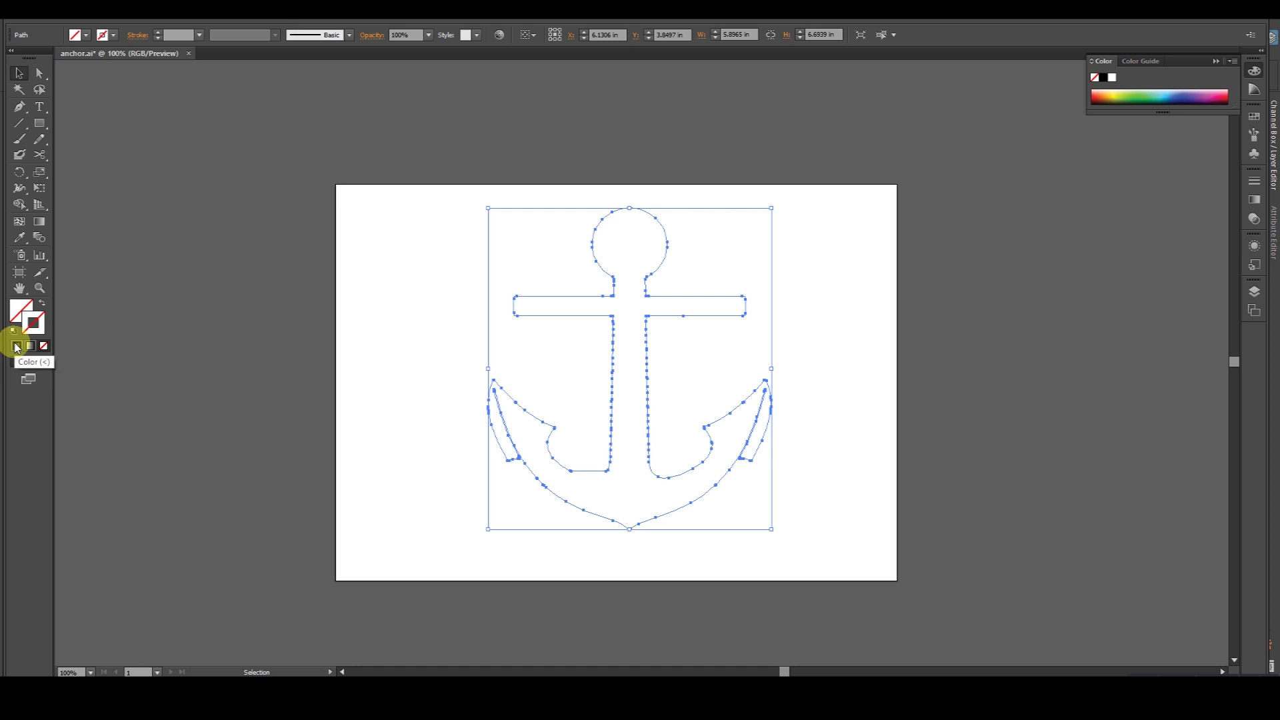
click(17, 345)
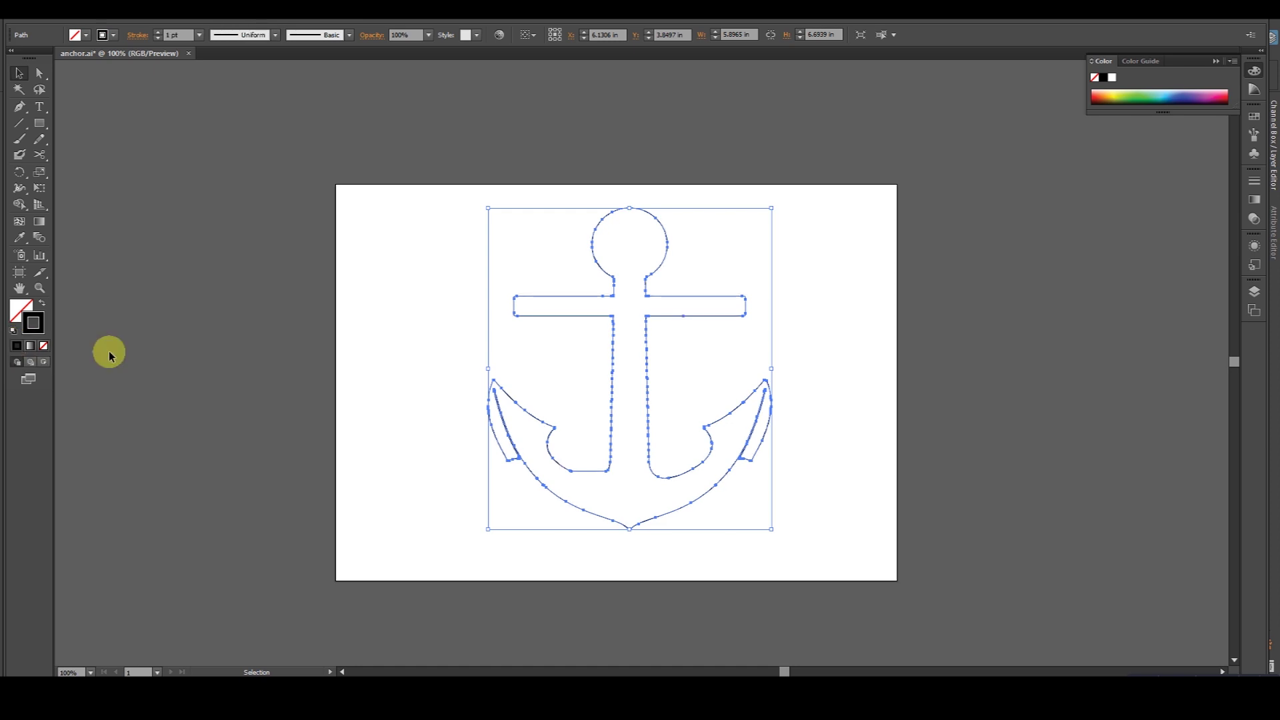
click(471, 305)
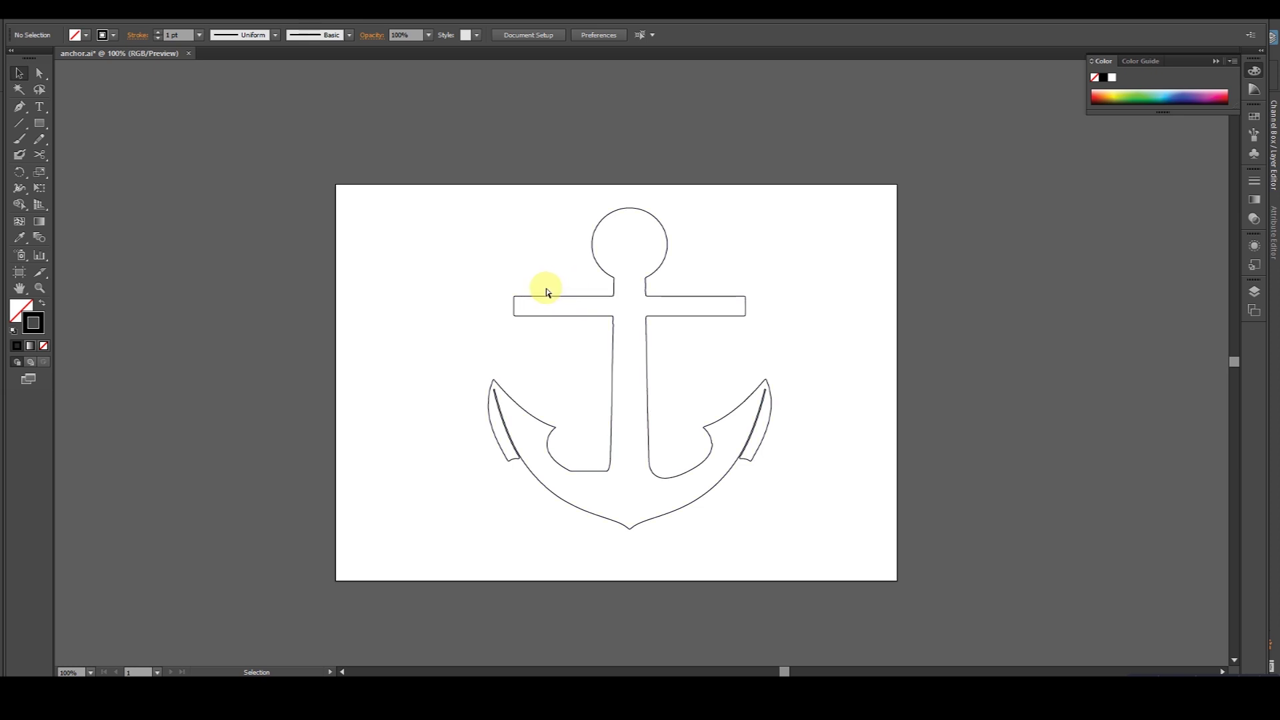
- Save the drawing over anchor.ai in the tutorials folder, using the Illustrator 8 version
key(ctrl+shift+s)
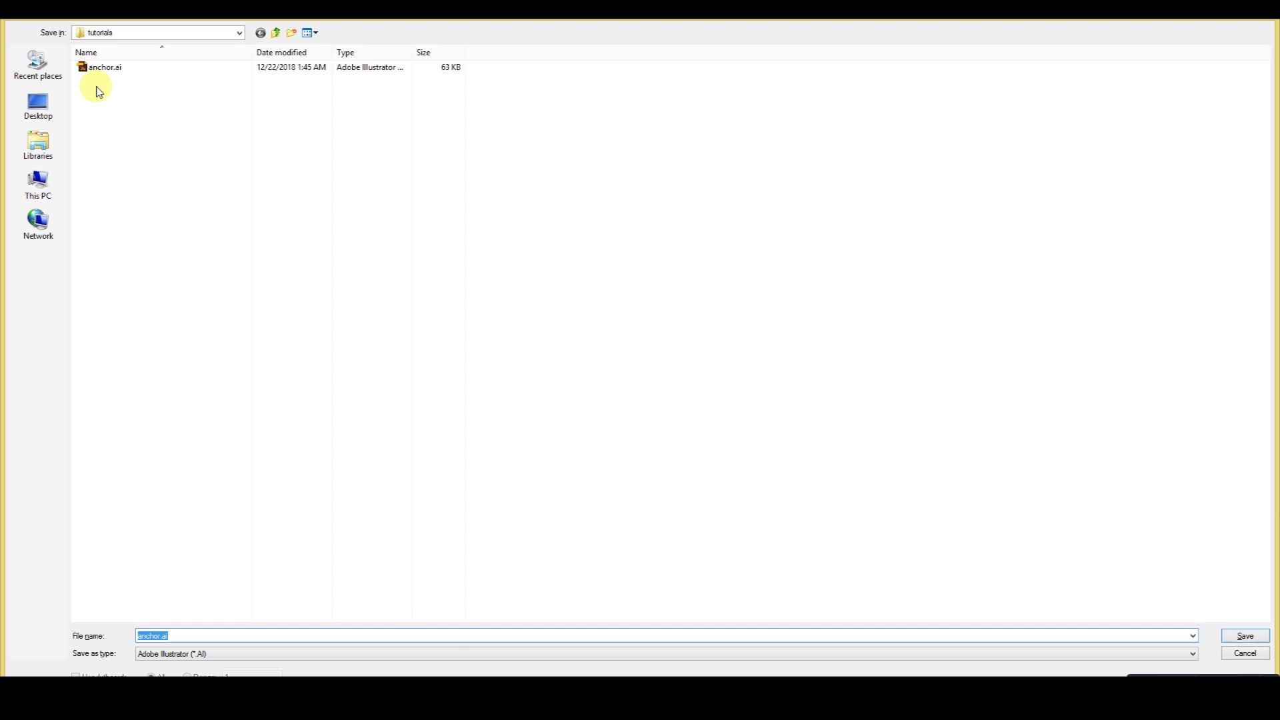
click(106, 67)
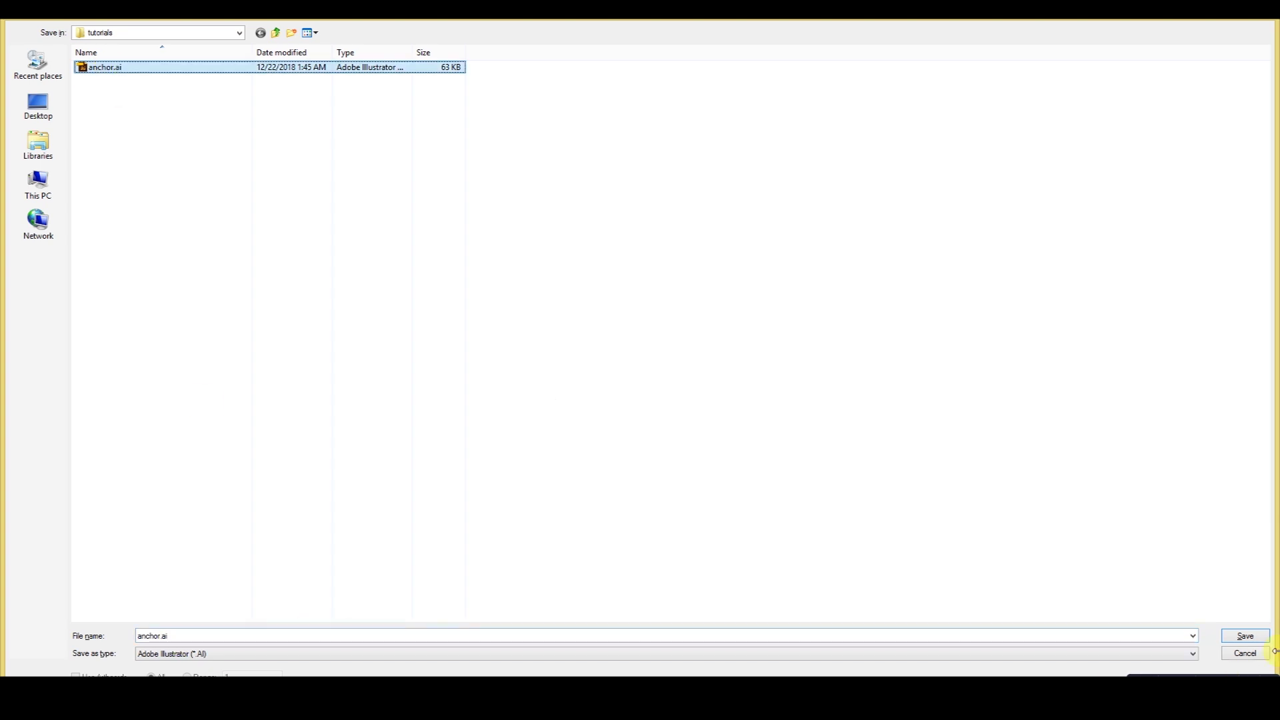
click(1243, 636)
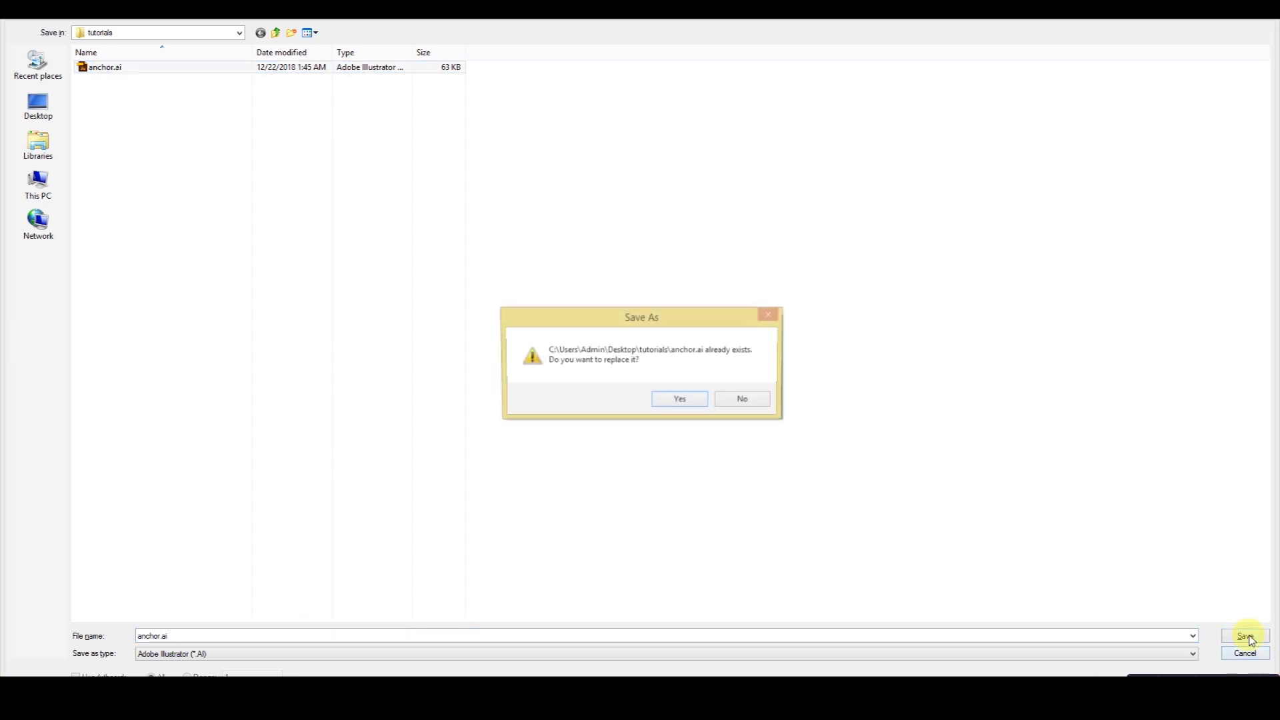
click(687, 403)
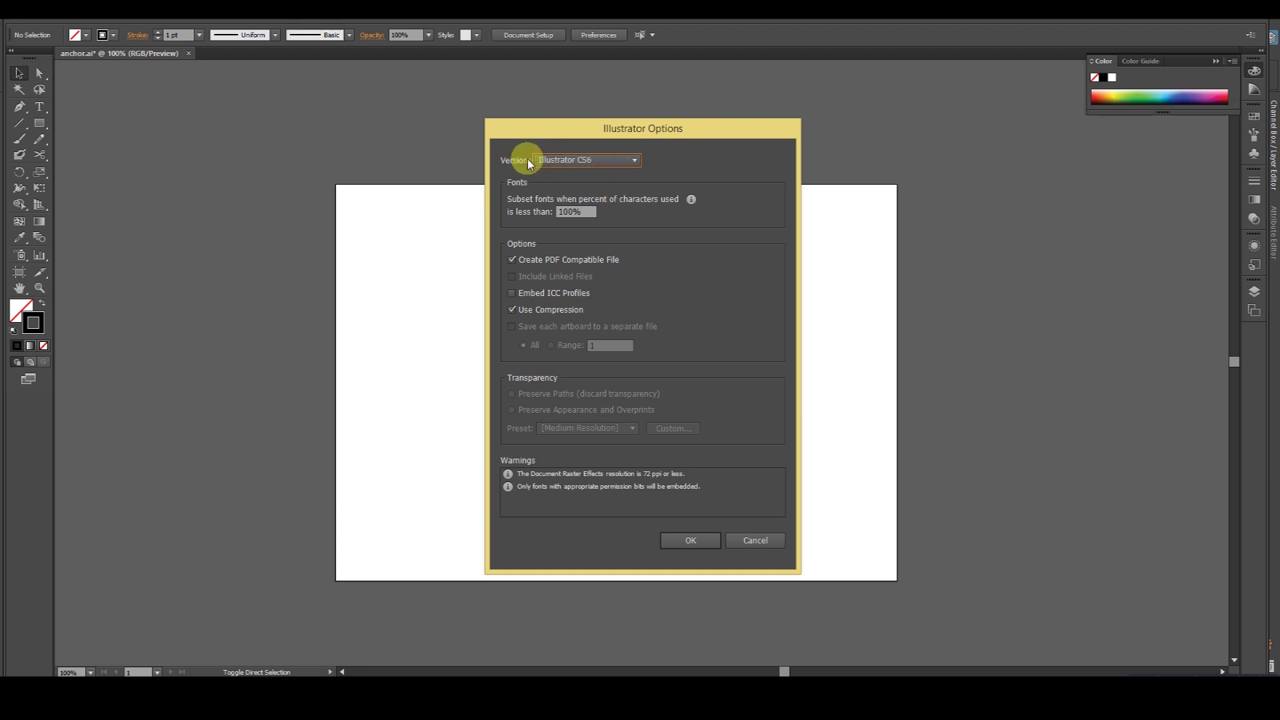
click(608, 161)
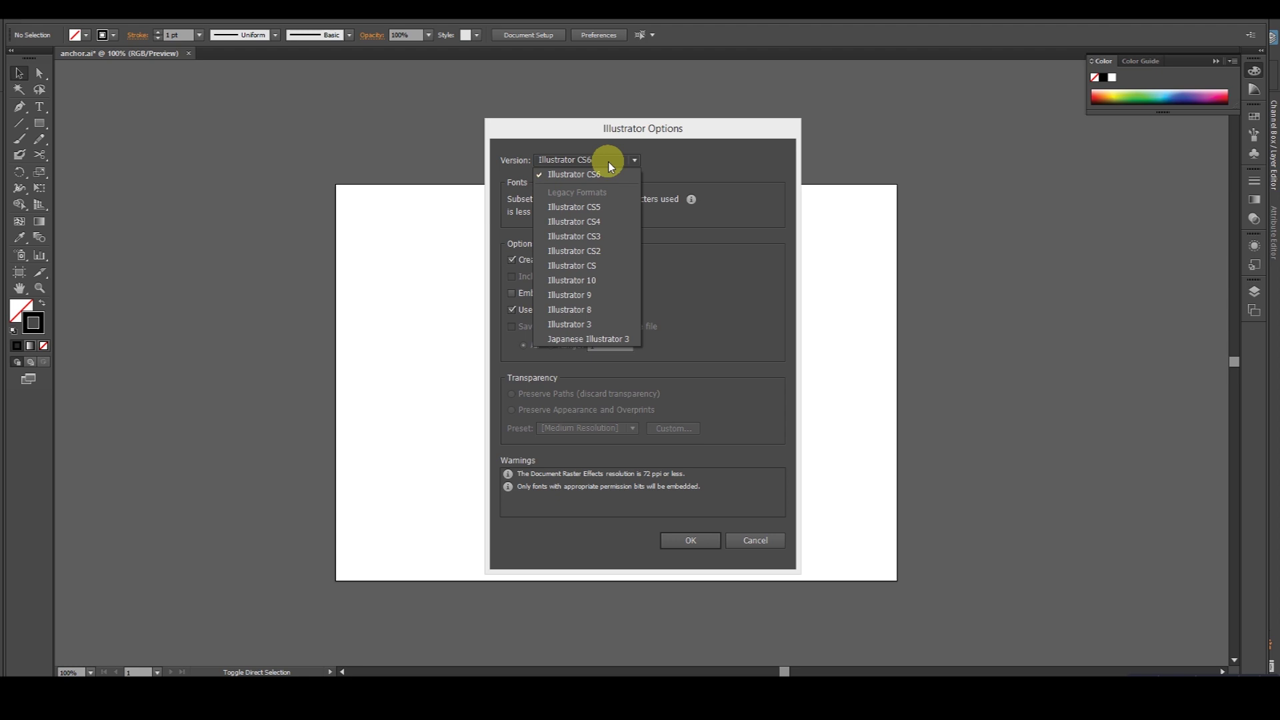
click(607, 308)
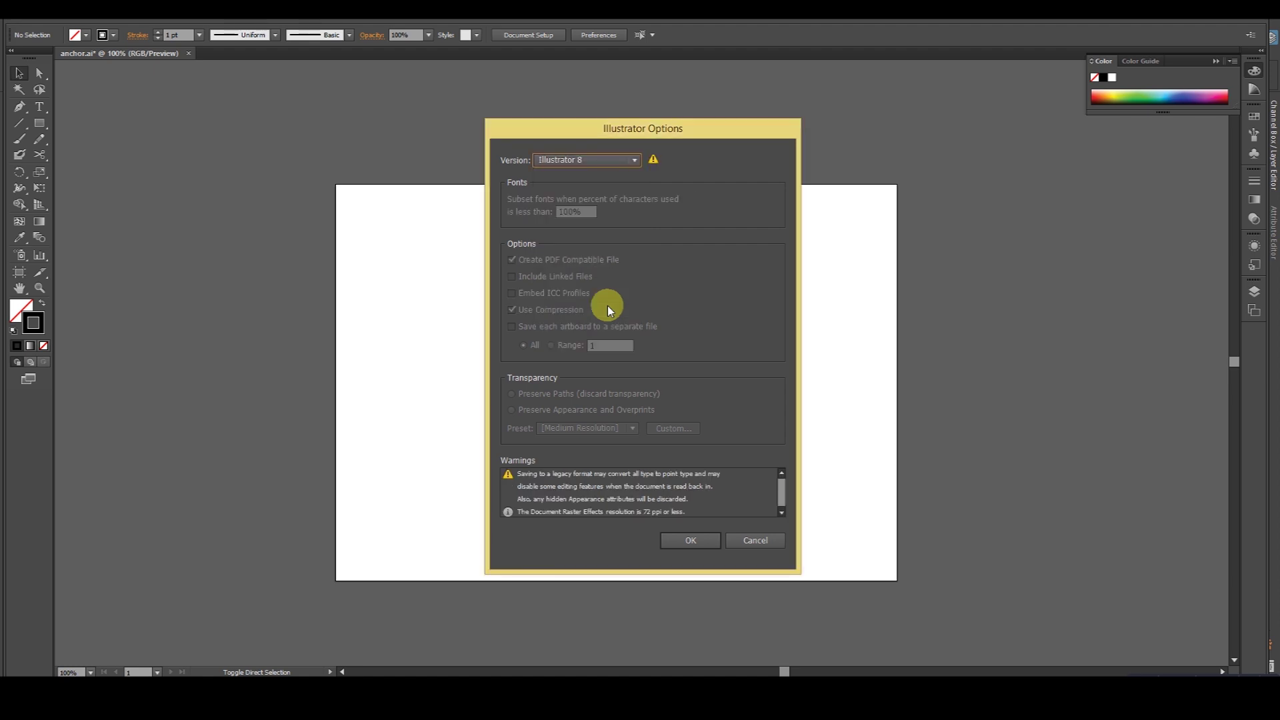
click(692, 540)
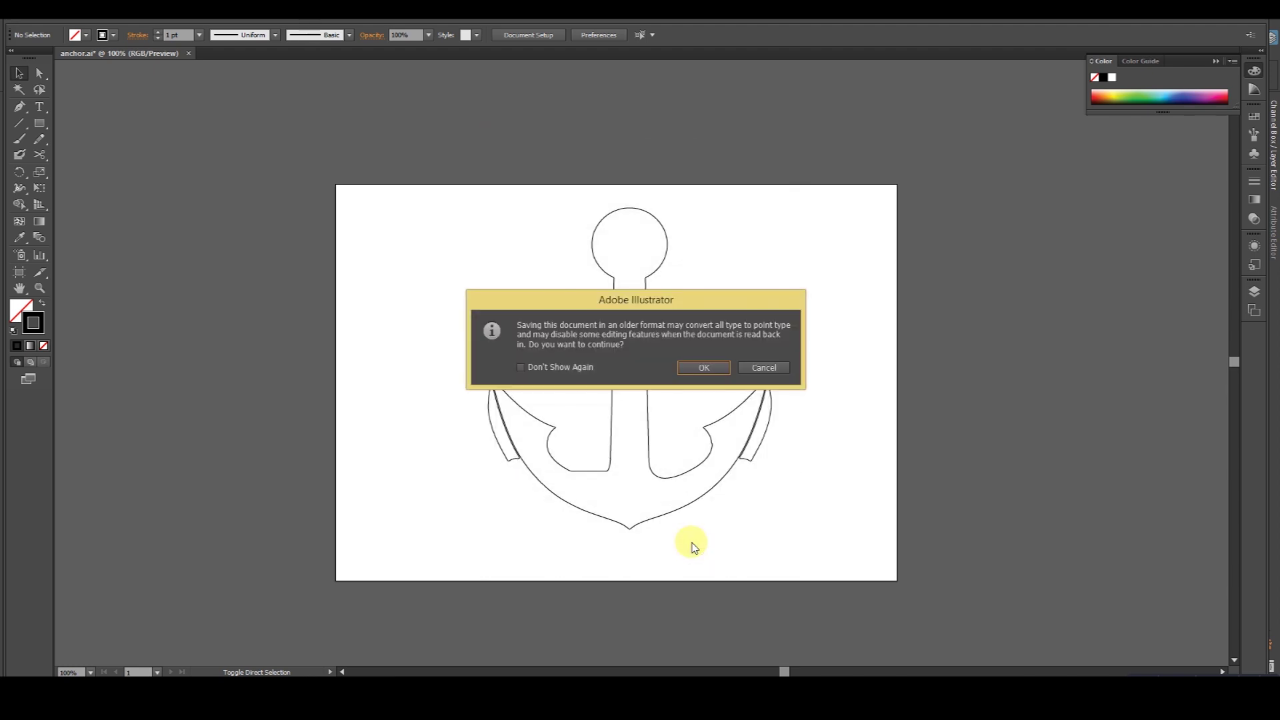
click(710, 369)
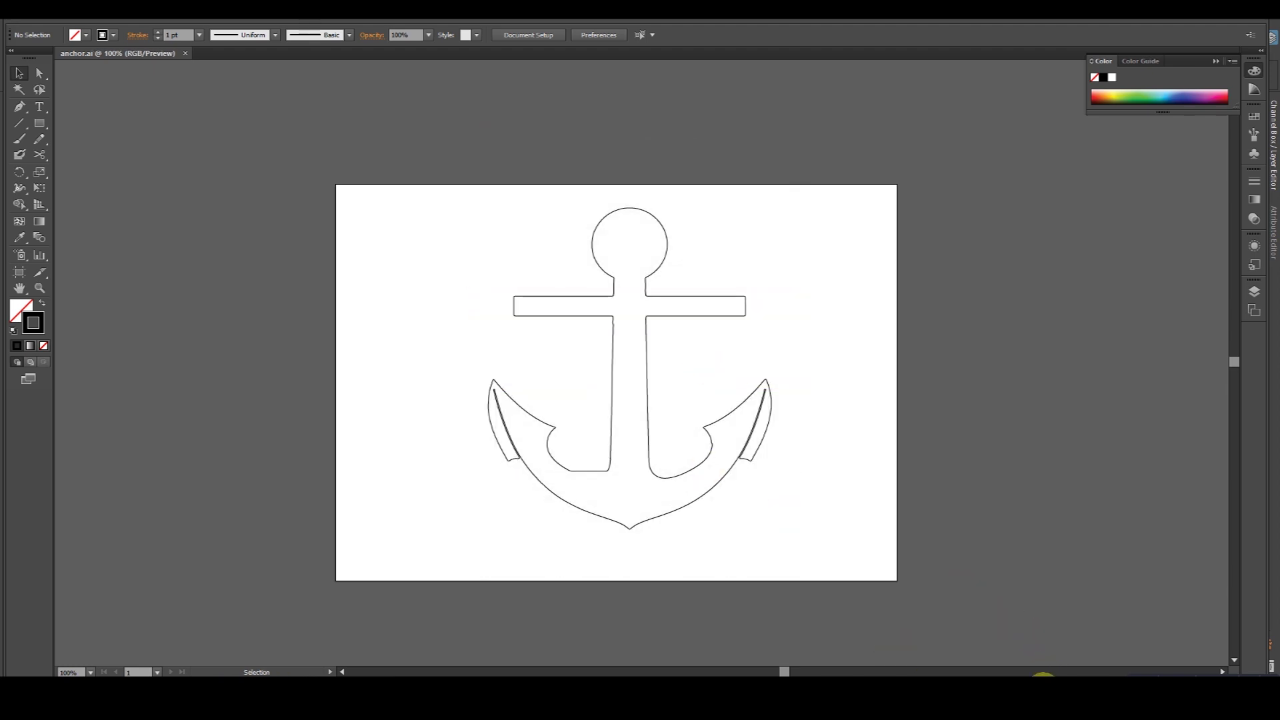
- Switch to Maya and import anchor.ai from the tutorials folder with the file type set to All Files
mouse_move(1043, 675)
click(1096, 637)
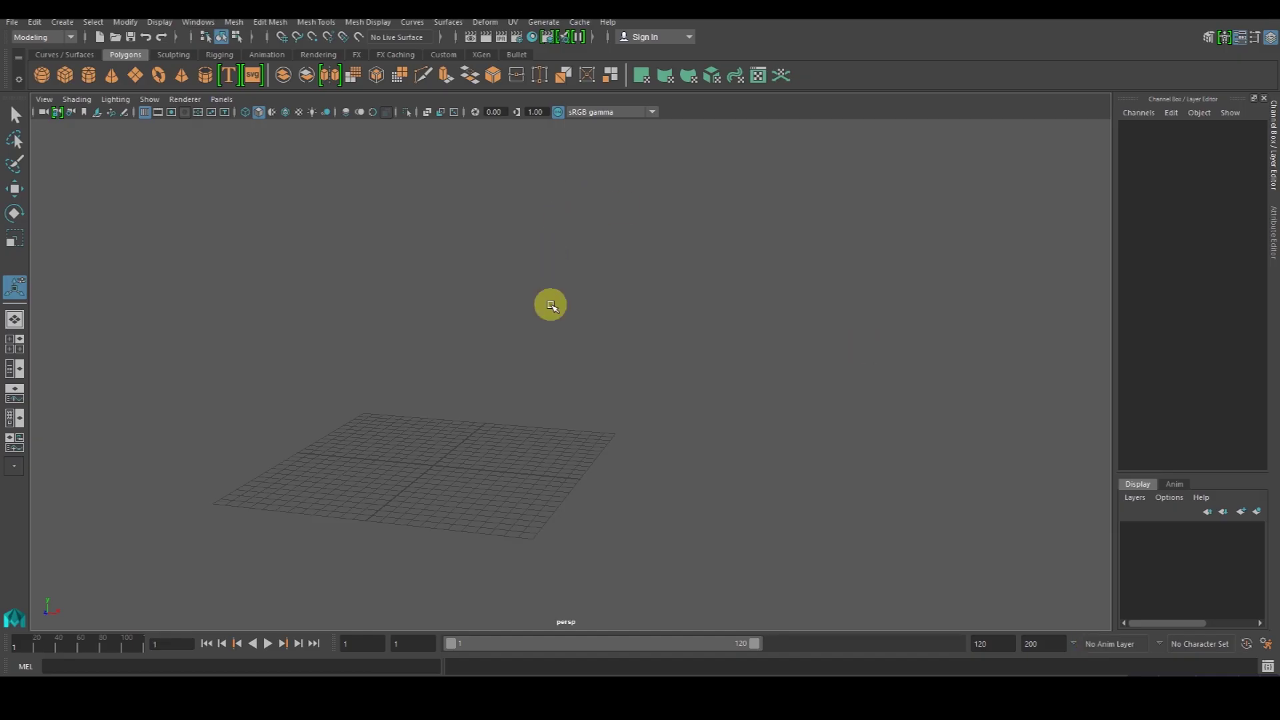
alt+drag(488, 368, 740, 334)
click(14, 23)
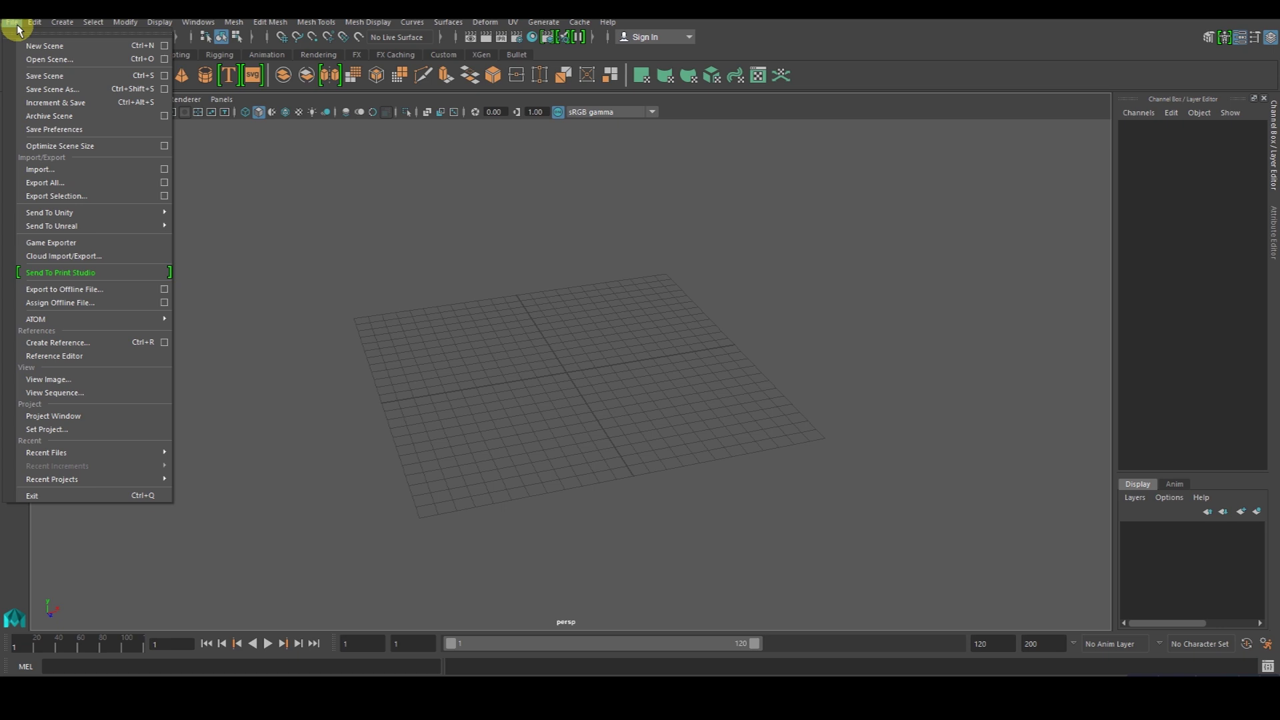
click(74, 170)
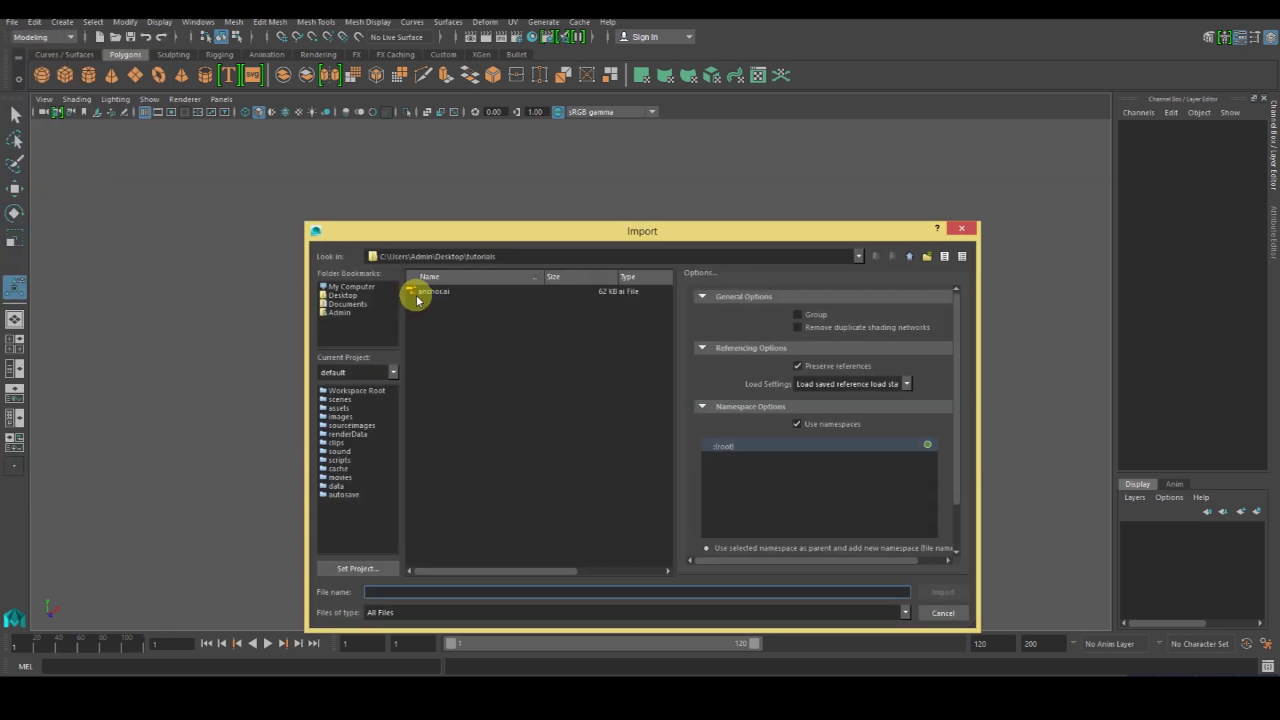
click(434, 292)
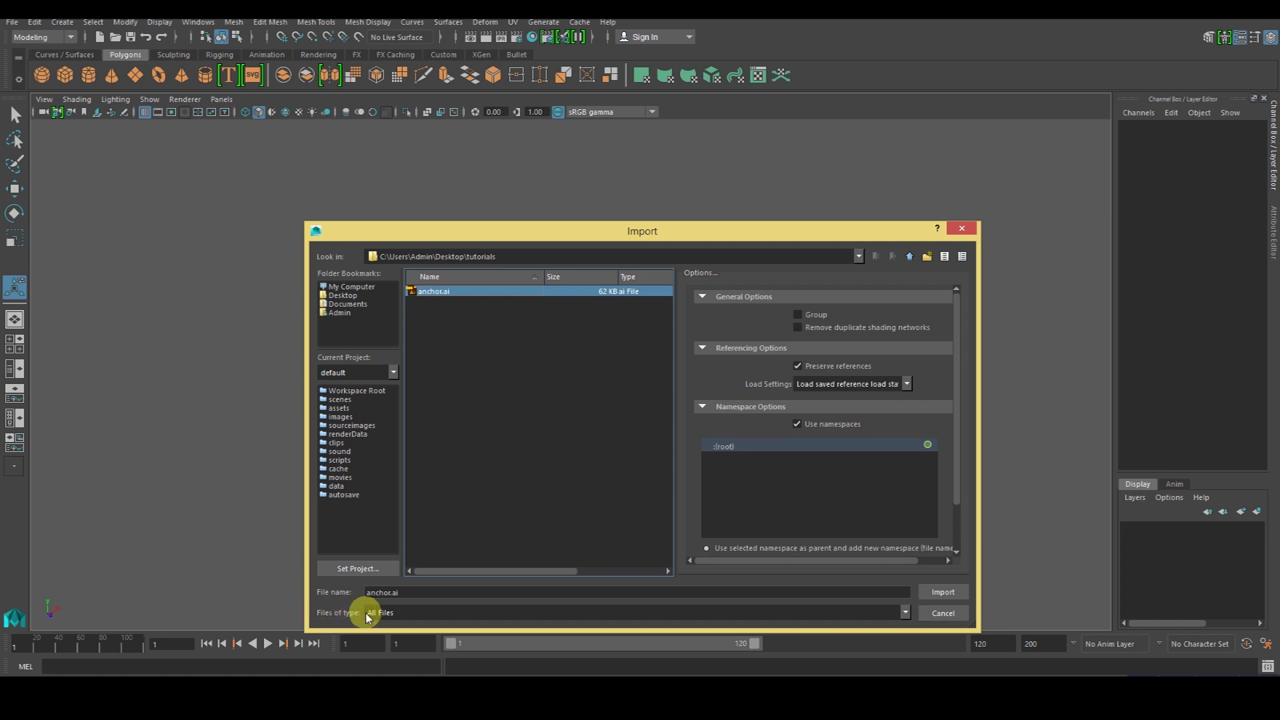
click(392, 614)
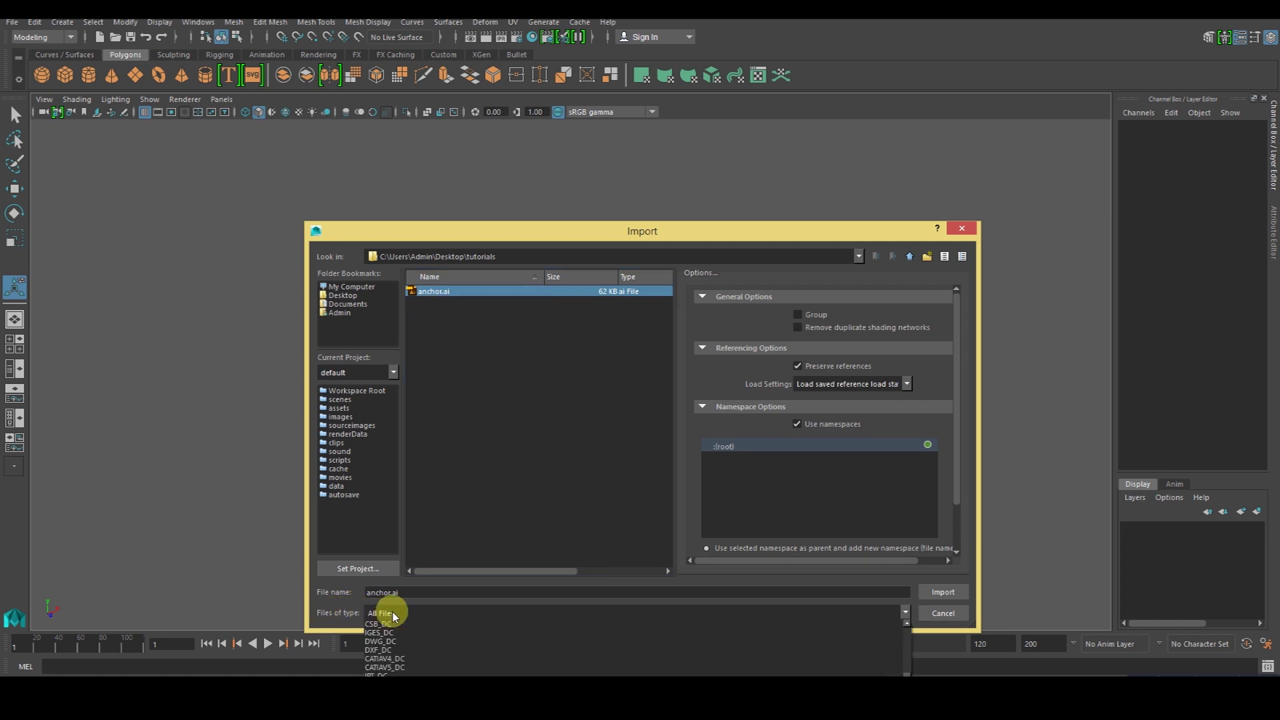
click(477, 491)
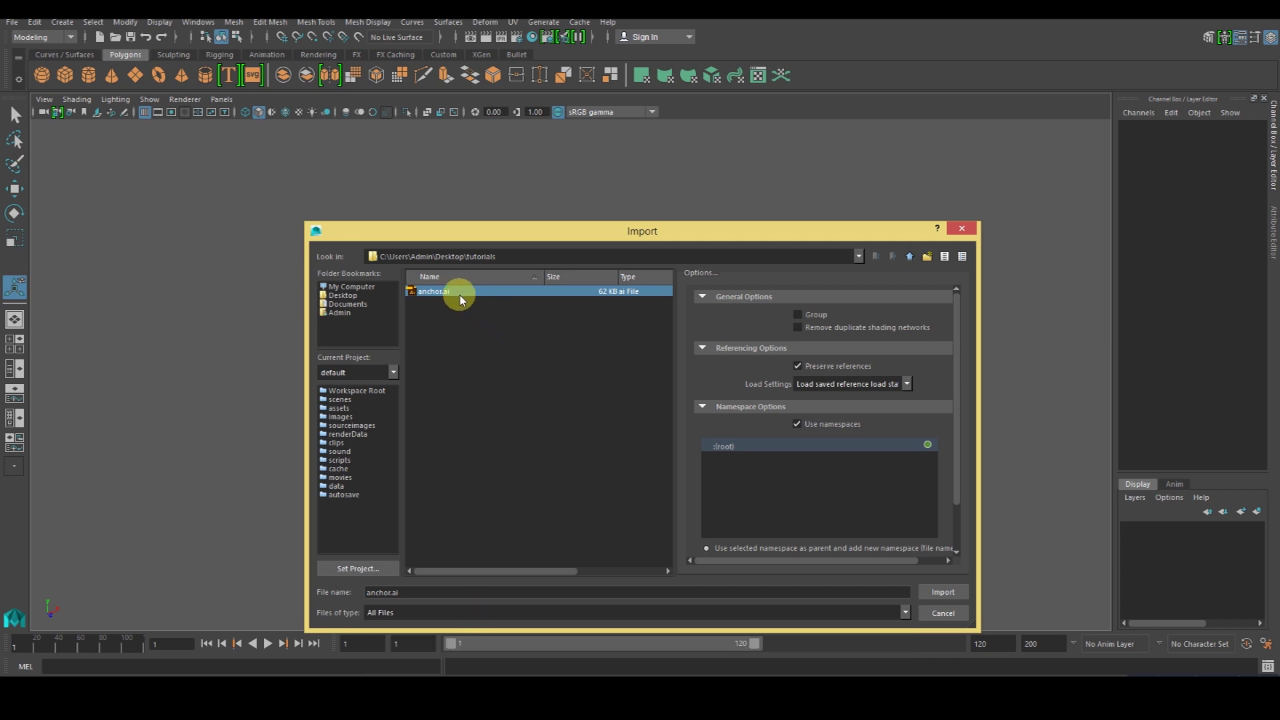
click(949, 593)
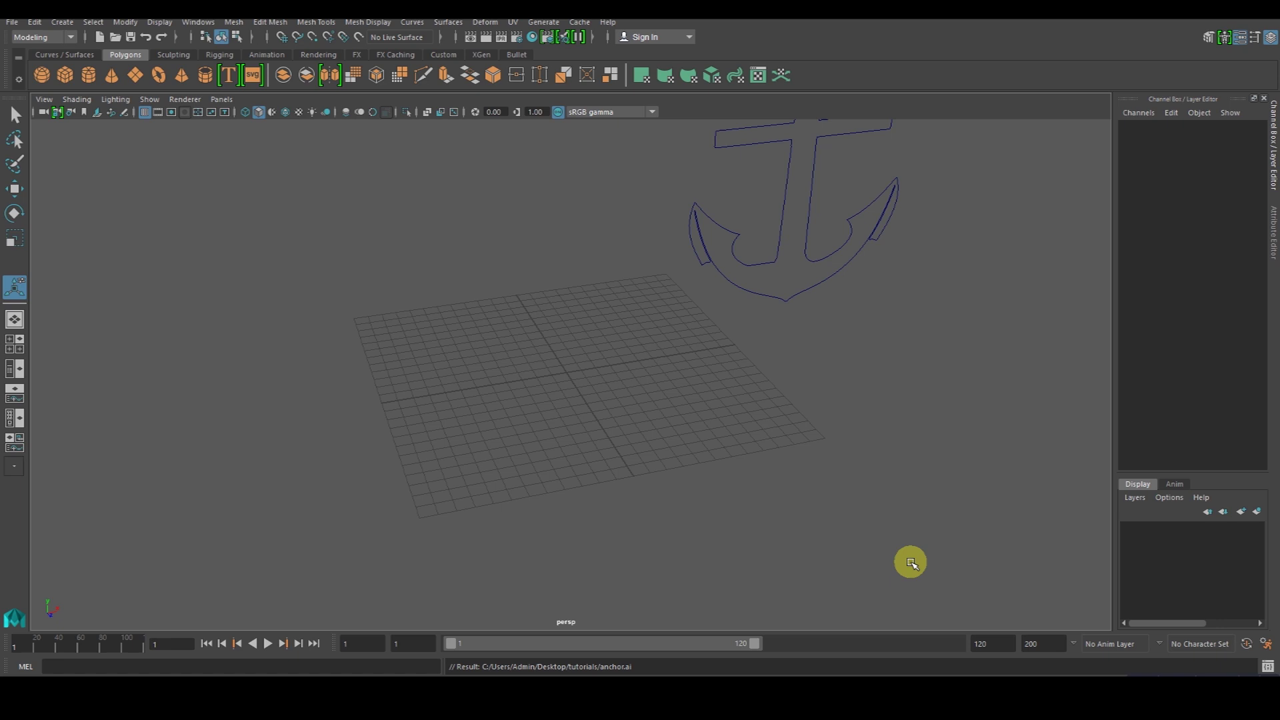
- Select the imported anchor curve
alt+drag(754, 346, 657, 454)
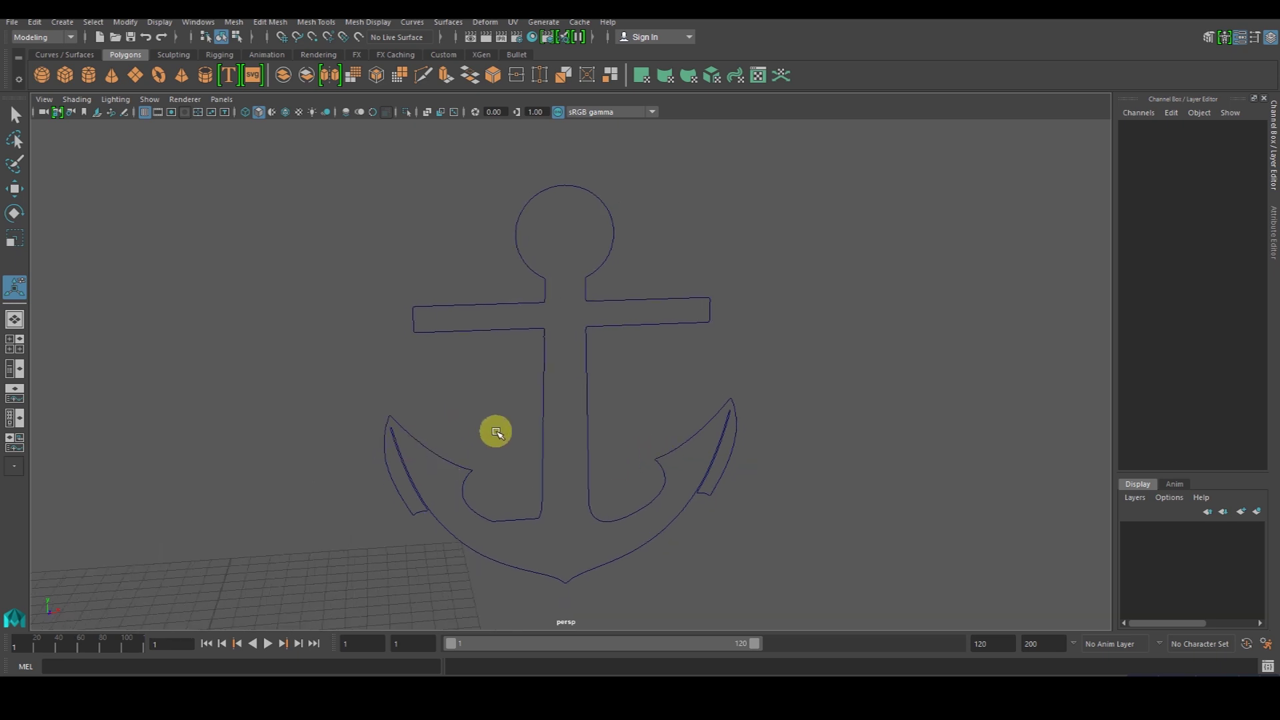
drag(526, 448, 582, 497)
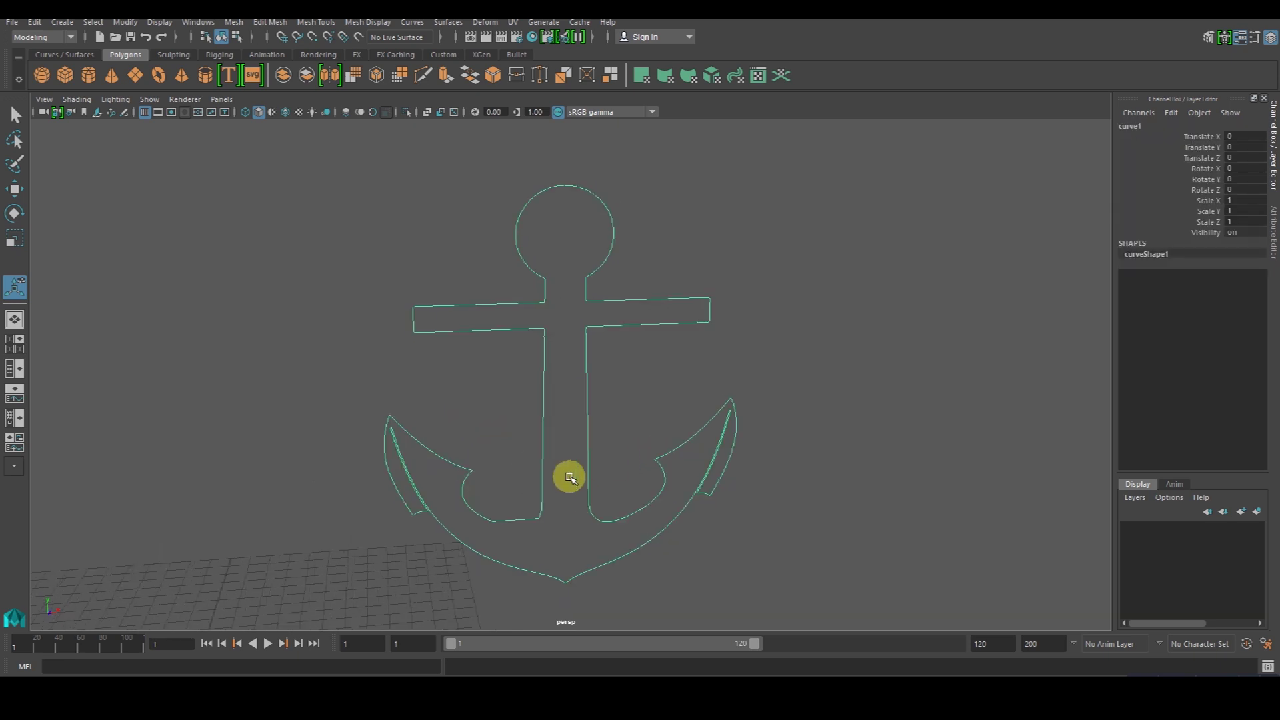
alt+drag(548, 437, 553, 420)
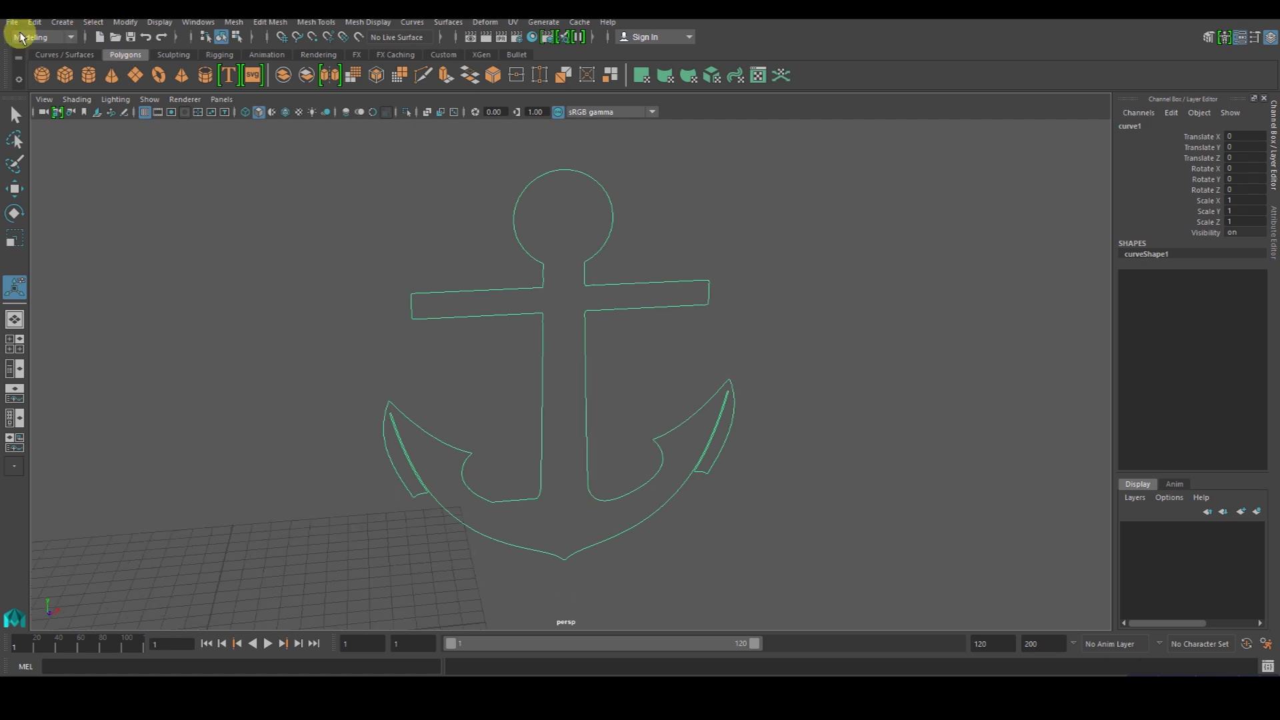
- Build a solid from the anchor curve with Bevel Plus, using width 0.1, depth 0.1, extrude distance 0.25 and caps at both ends
click(448, 22)
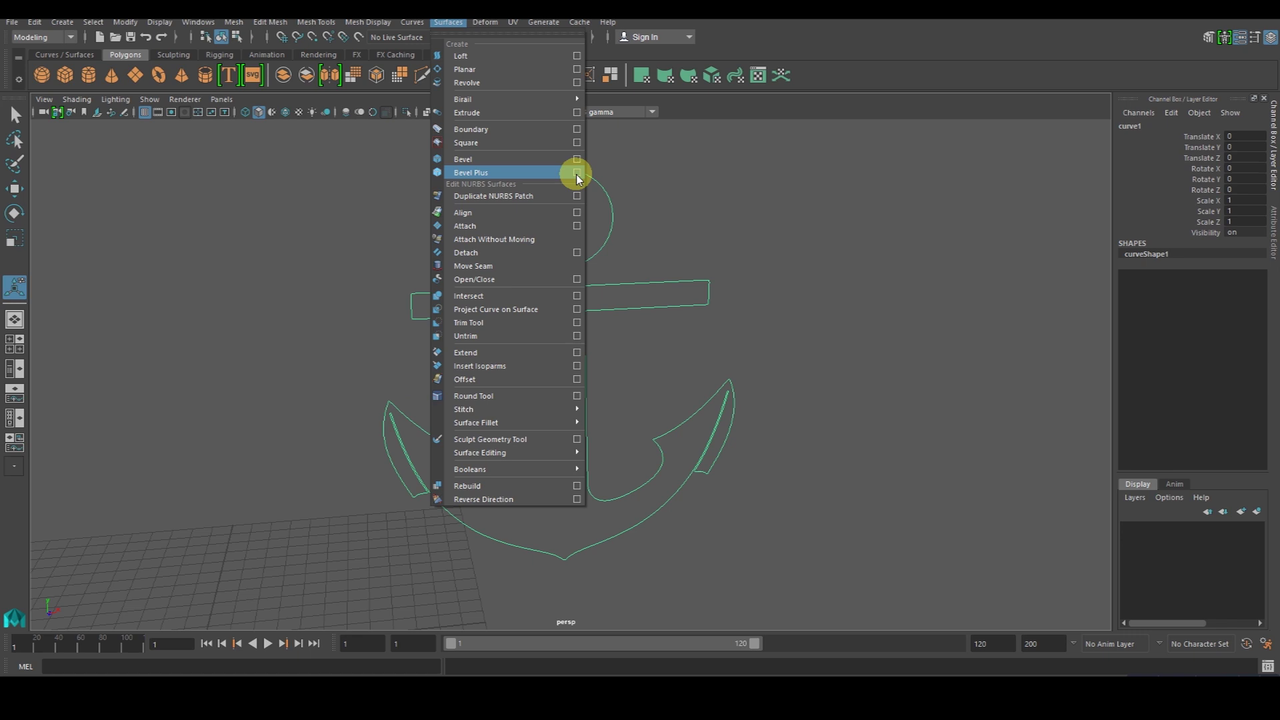
click(577, 172)
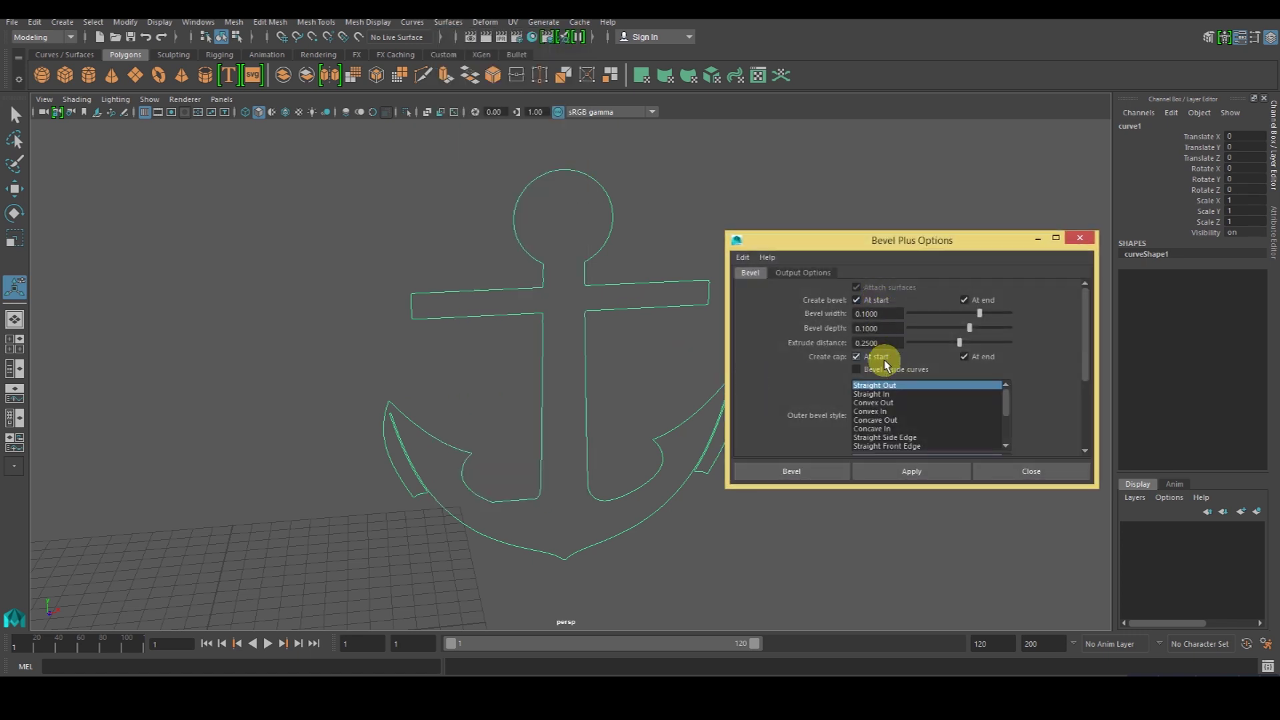
click(814, 474)
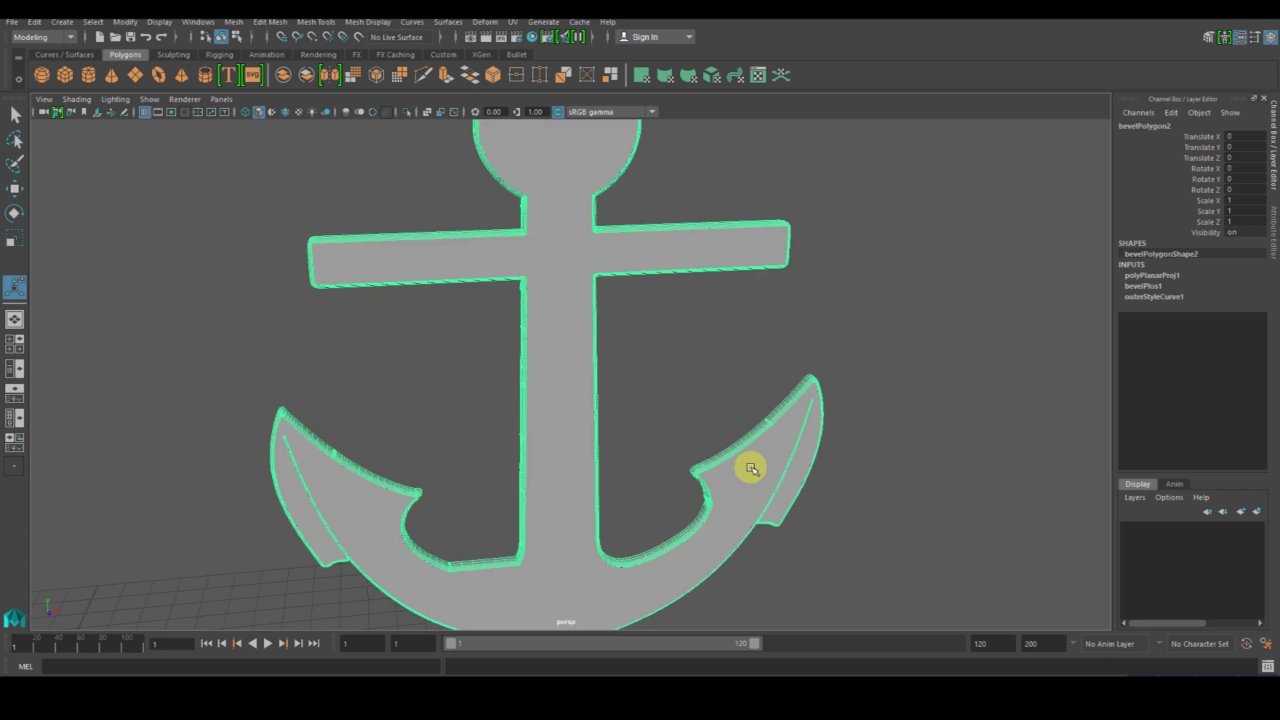
alt+drag(750, 469, 614, 411)
scroll(780, 420, up, 5)
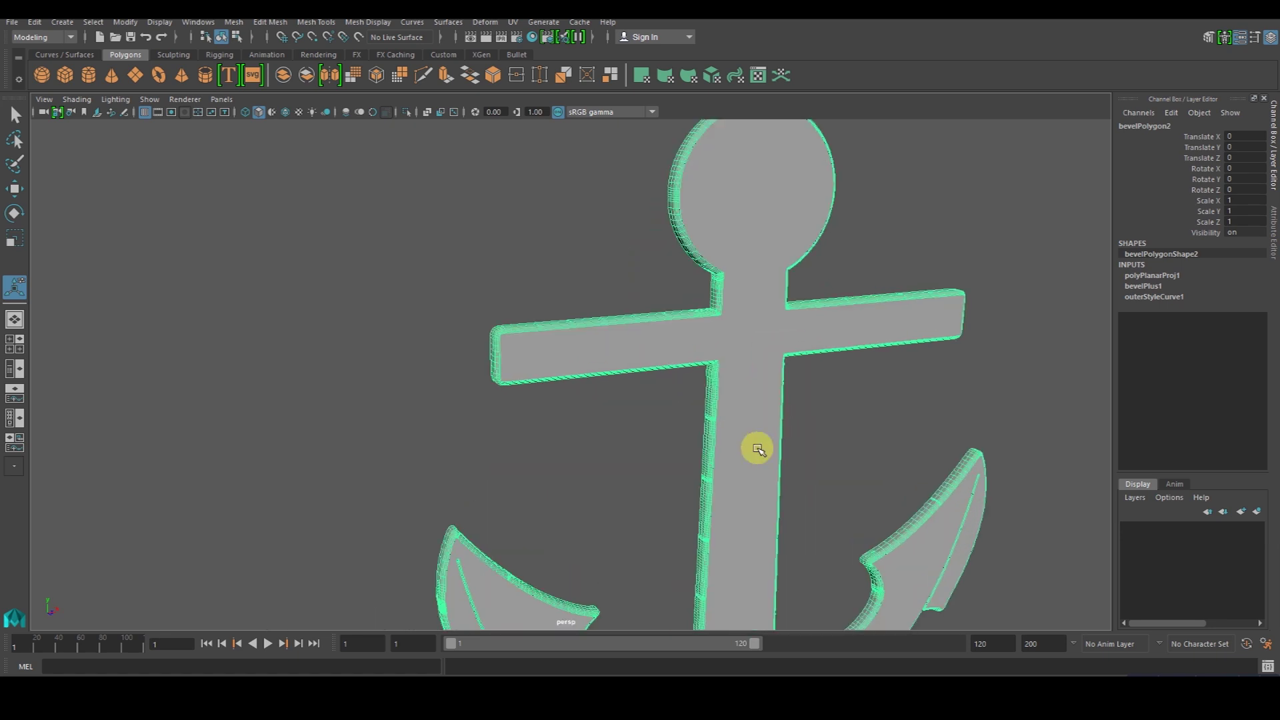
scroll(758, 448, up, 2)
alt+drag(789, 463, 631, 346)
scroll(660, 331, up, 4)
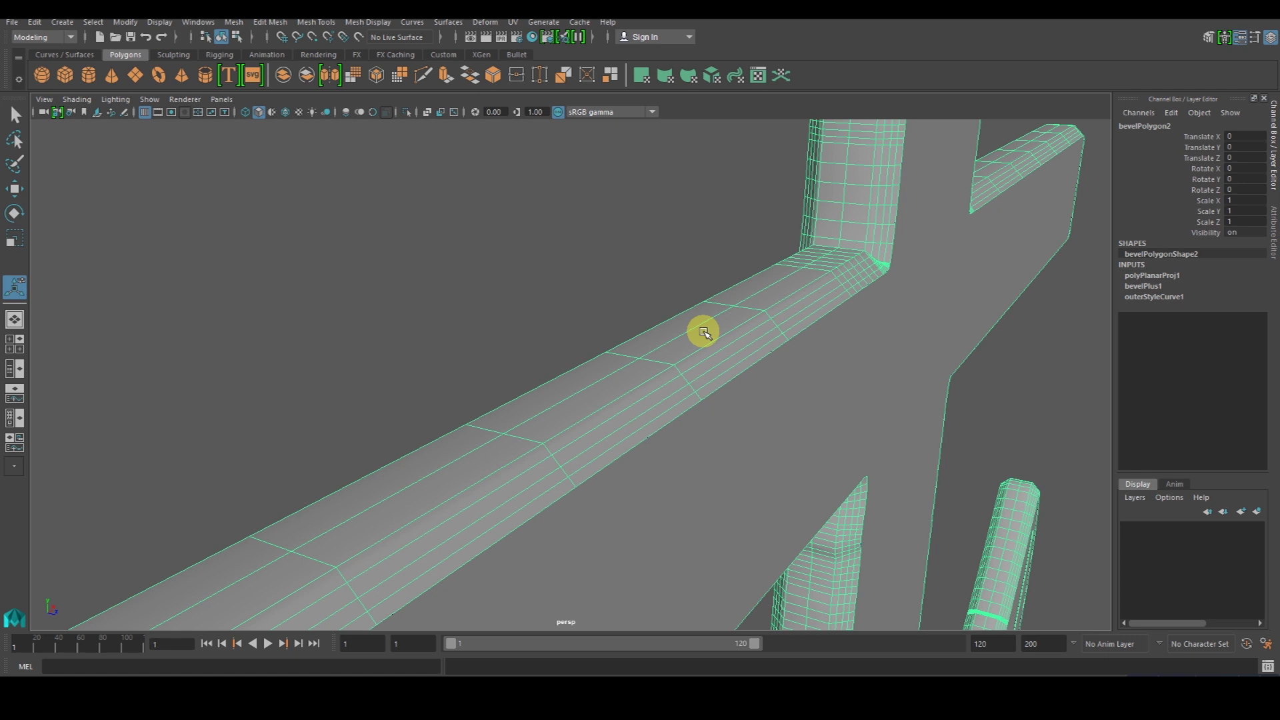
scroll(819, 337, down, 8)
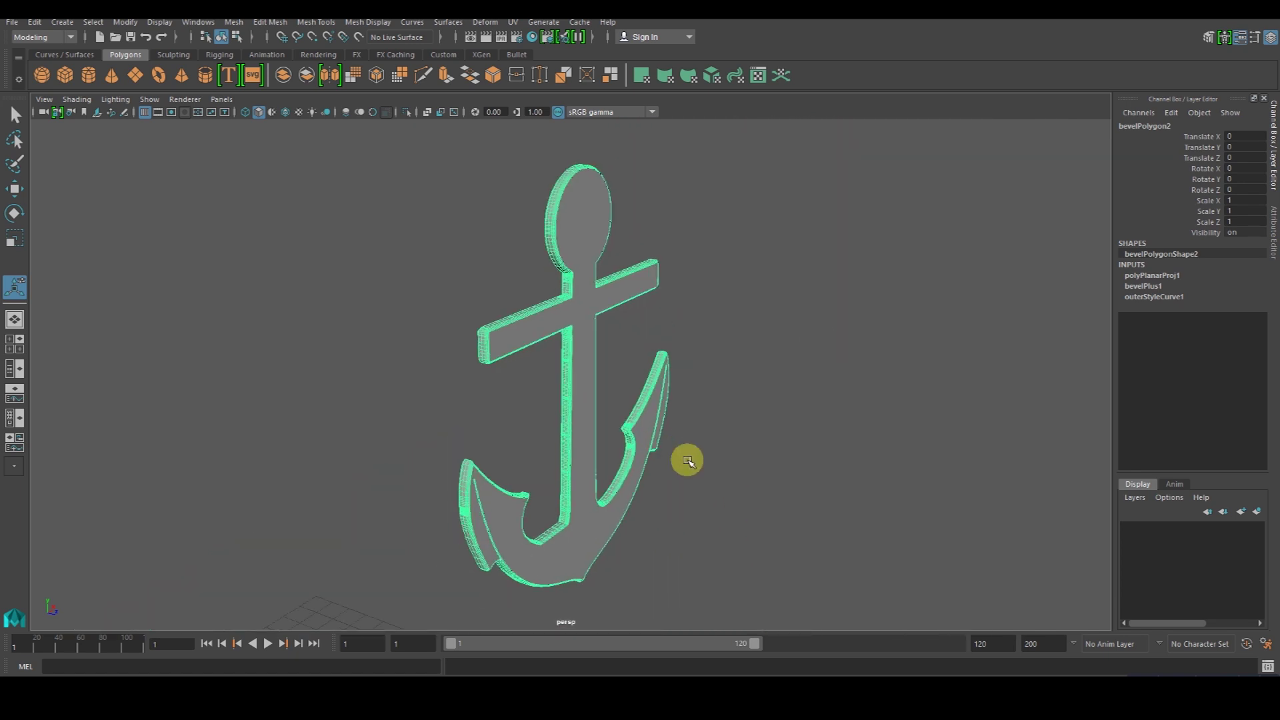
alt+drag(687, 460, 659, 478)
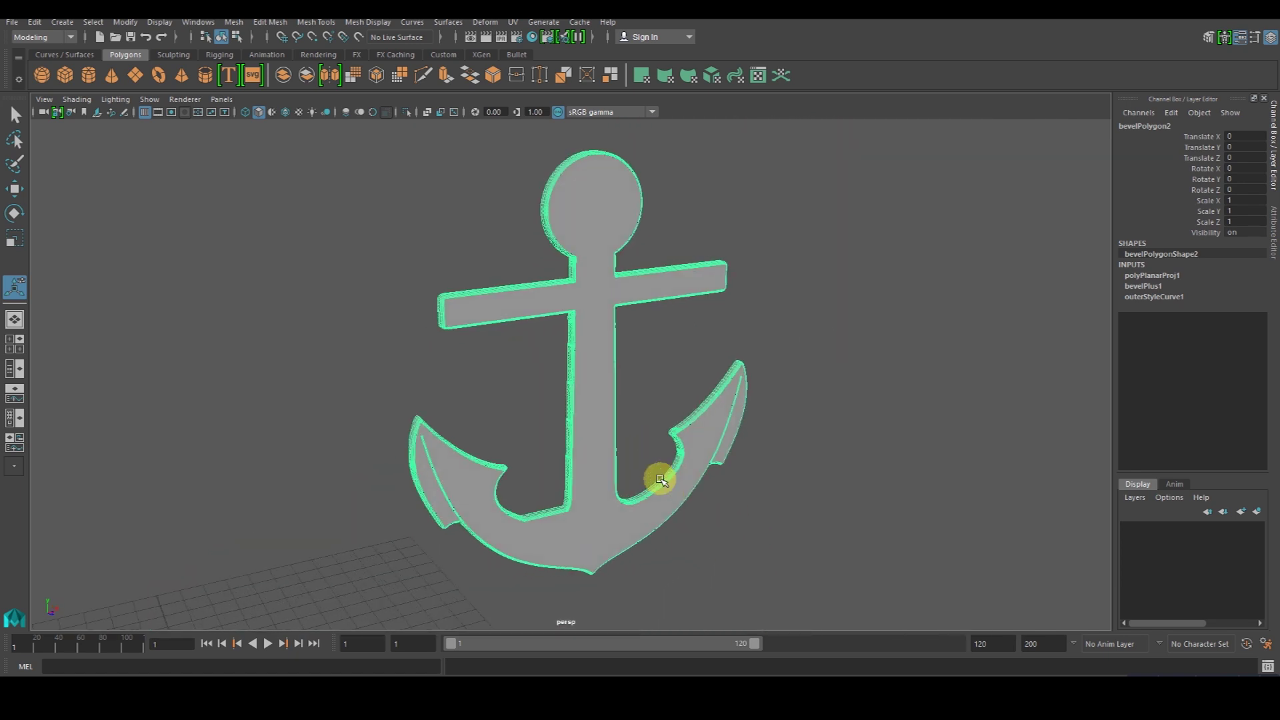
- Extract the anchor's flat front face from the bevelled mesh as a separate piece
right_drag(600, 363, 602, 370)
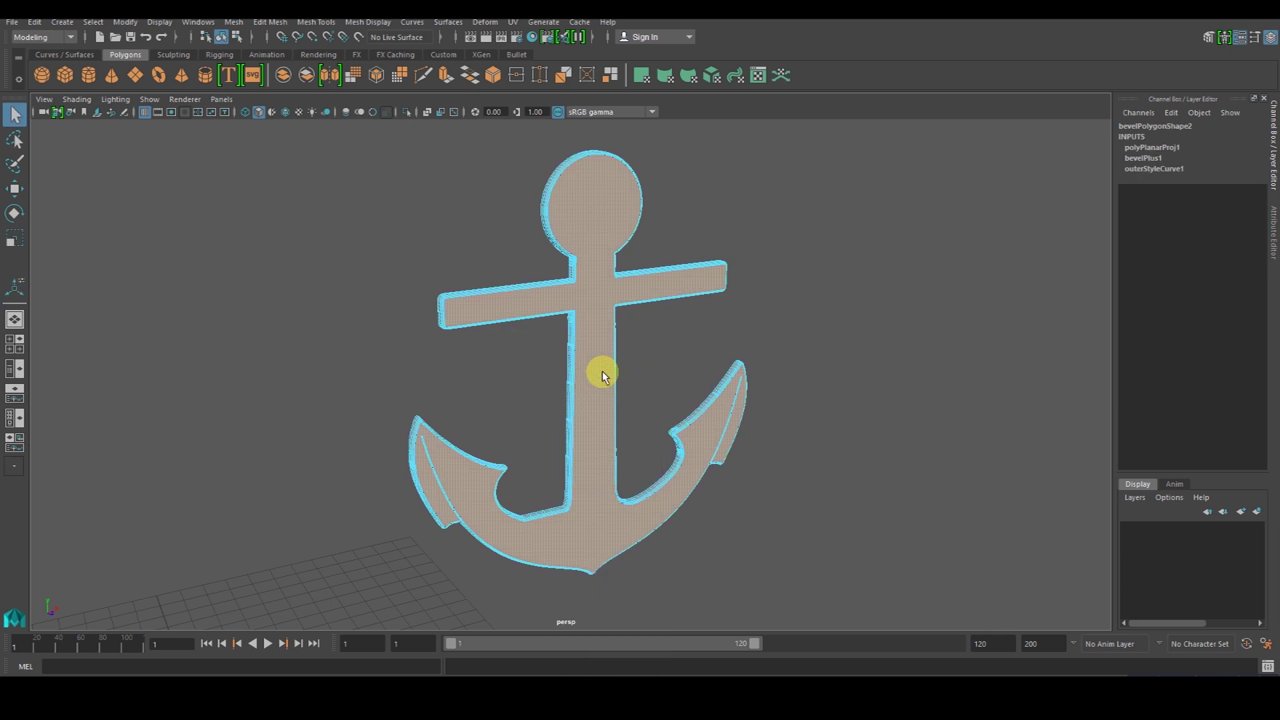
click(275, 23)
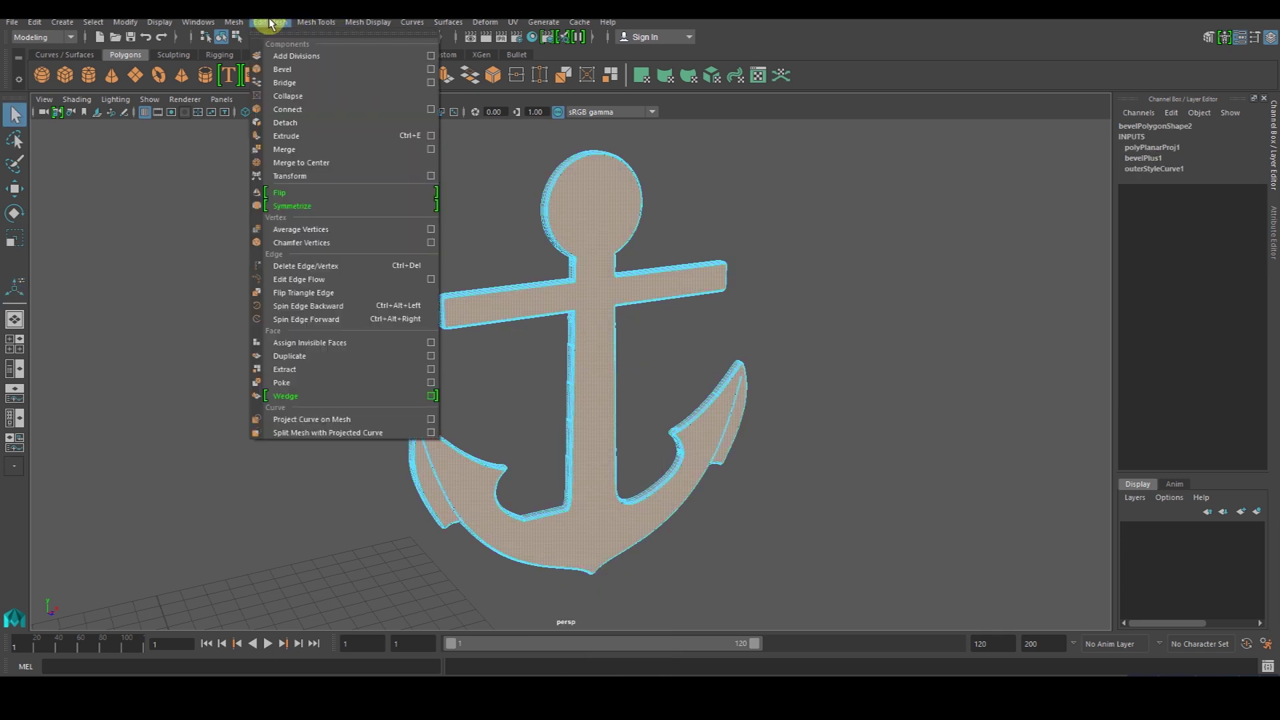
click(336, 369)
alt+right_drag(422, 386, 466, 414)
alt+drag(466, 414, 517, 334)
- Delete the bevelled remainder of the anchor, leaving only its extracted flat face
click(831, 448)
key(q)
click(583, 337)
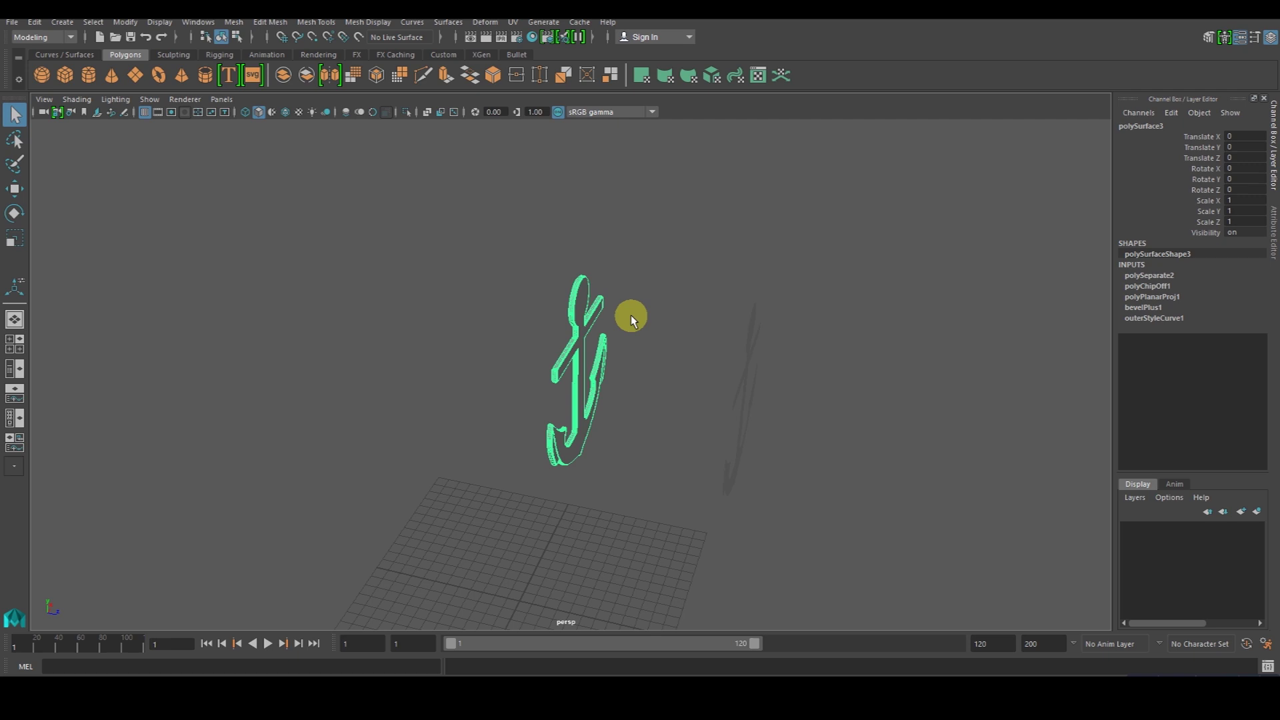
drag(613, 323, 695, 480)
key(Delete)
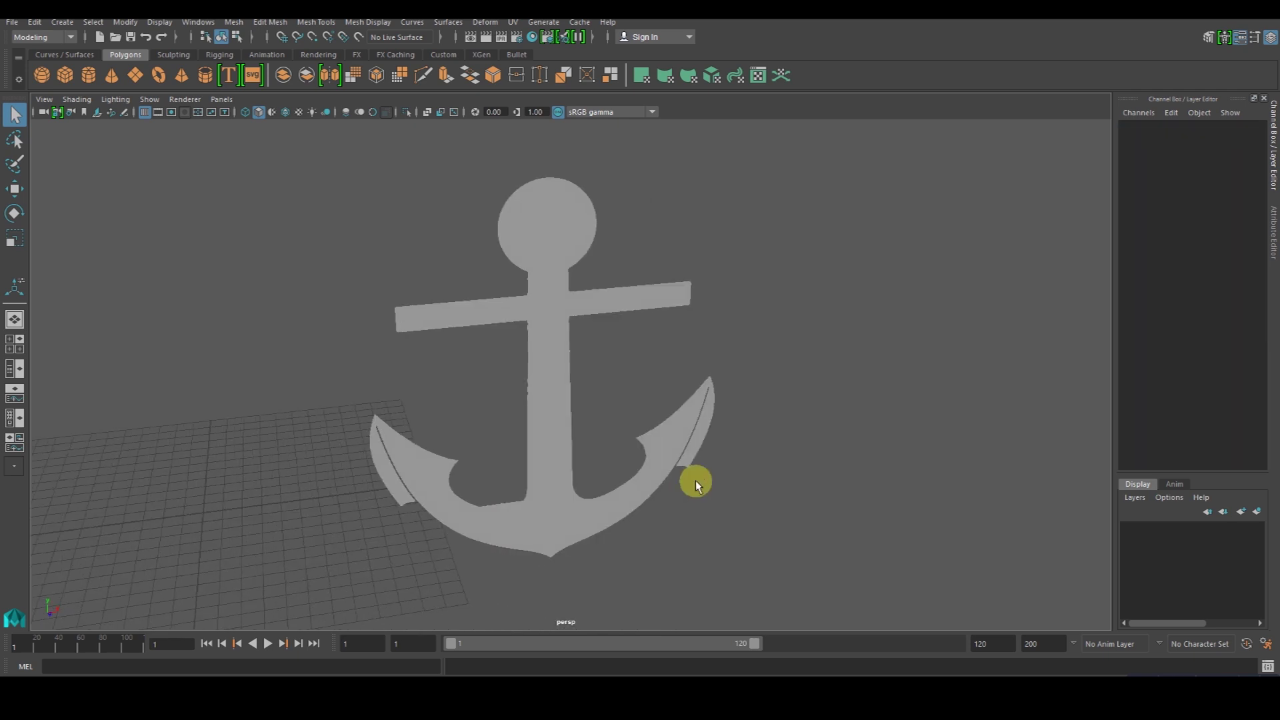
- Extrude the flat anchor face to give it thickness and return to object selection
click(550, 291)
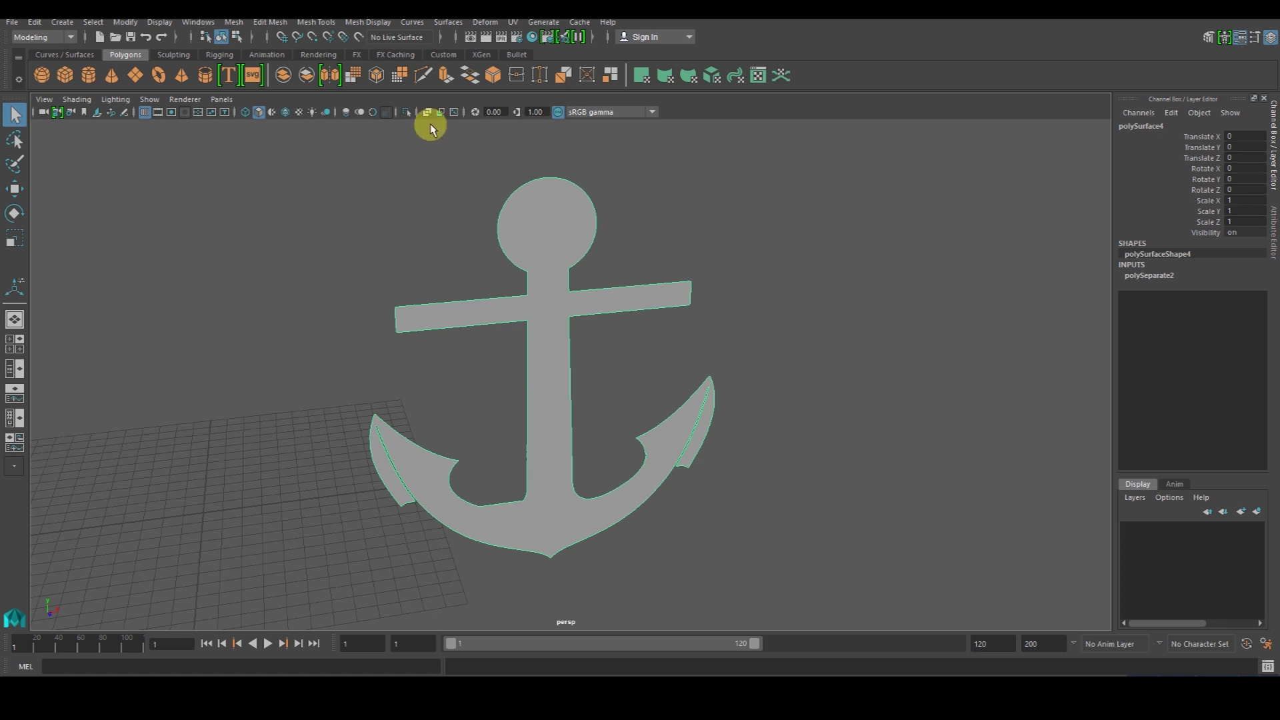
click(448, 75)
scroll(559, 471, up, 5)
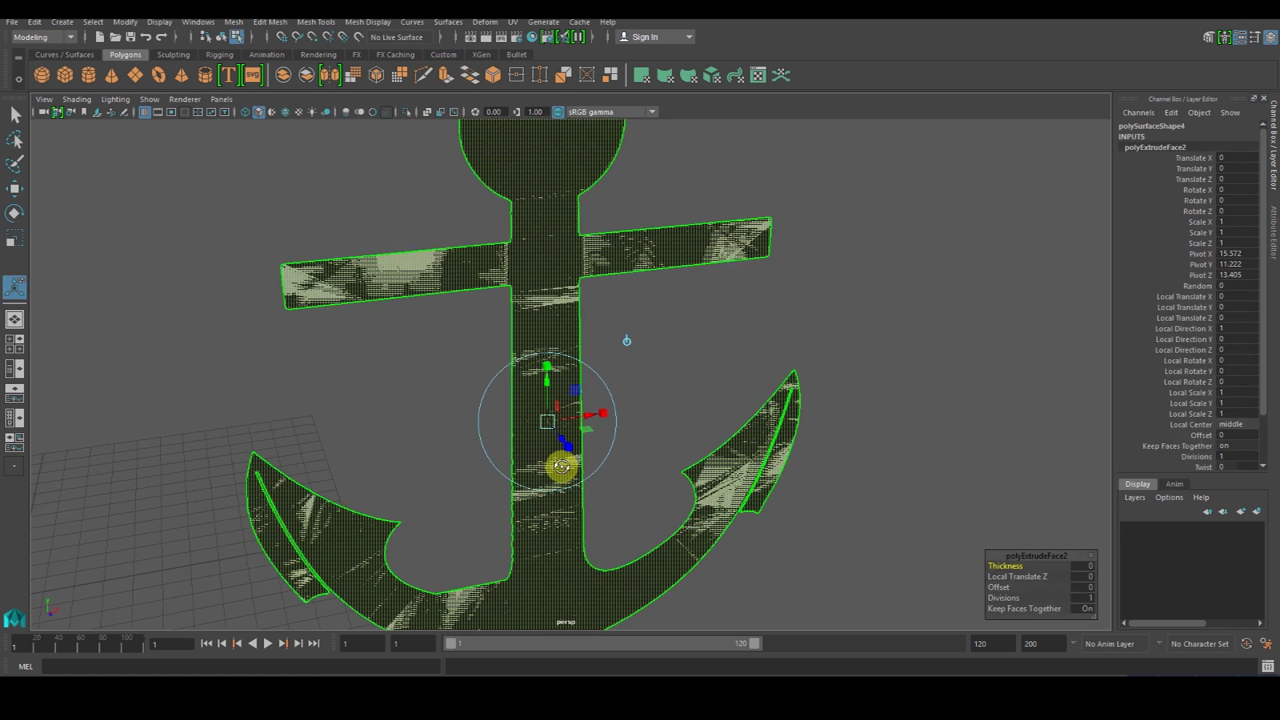
drag(638, 437, 767, 527)
click(803, 542)
scroll(681, 492, up, 5)
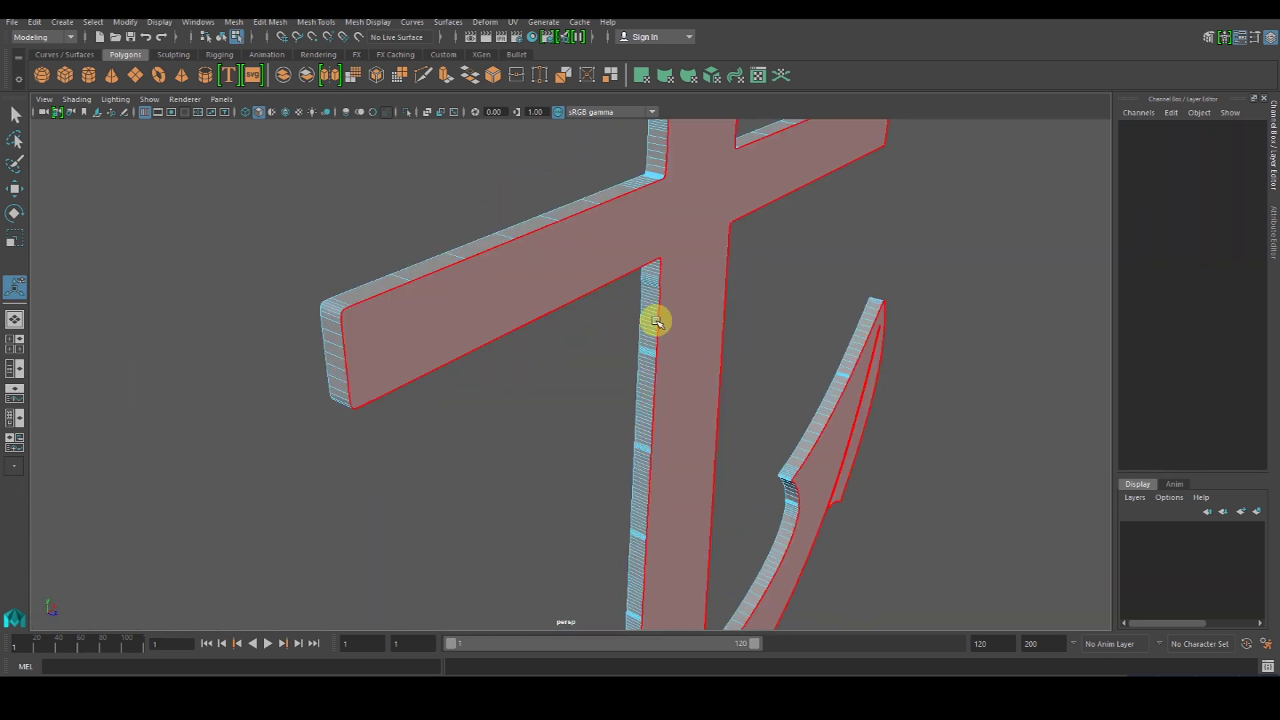
right_drag(687, 273, 734, 241)
key(f)
alt+drag(697, 294, 543, 535)
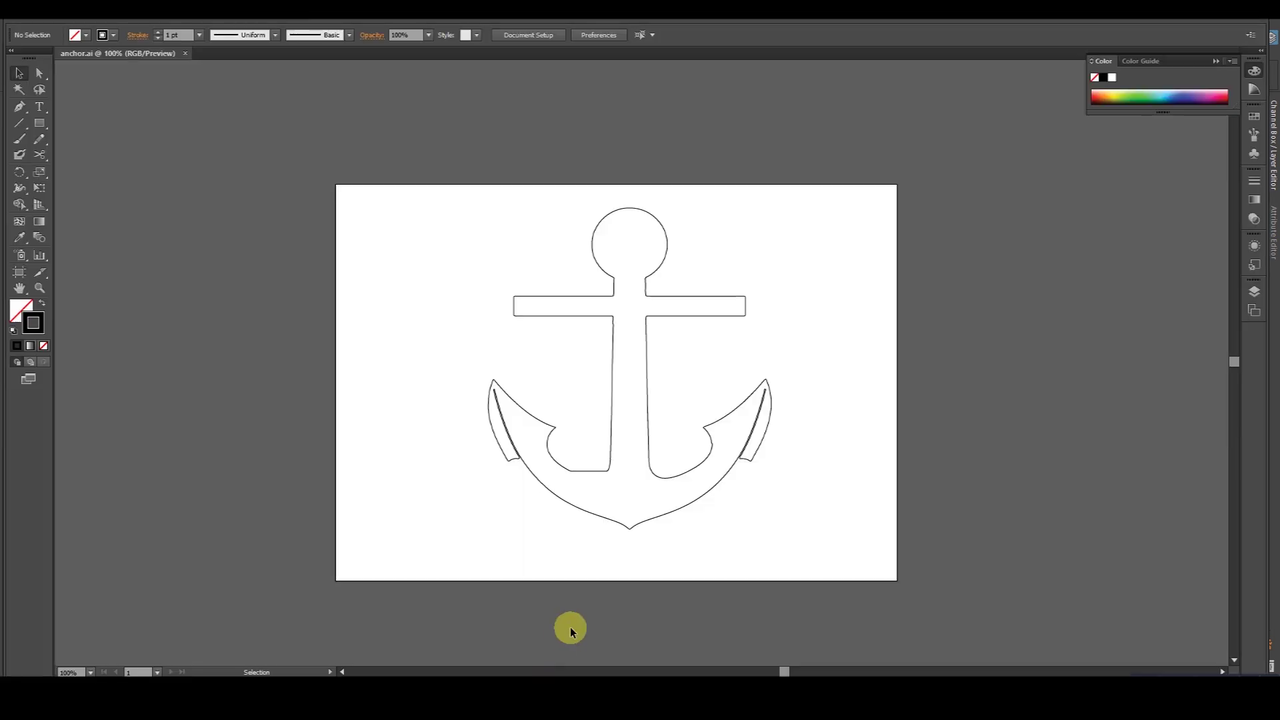
key(ctrl+a)
key(Delete)
key(ctrl+v)
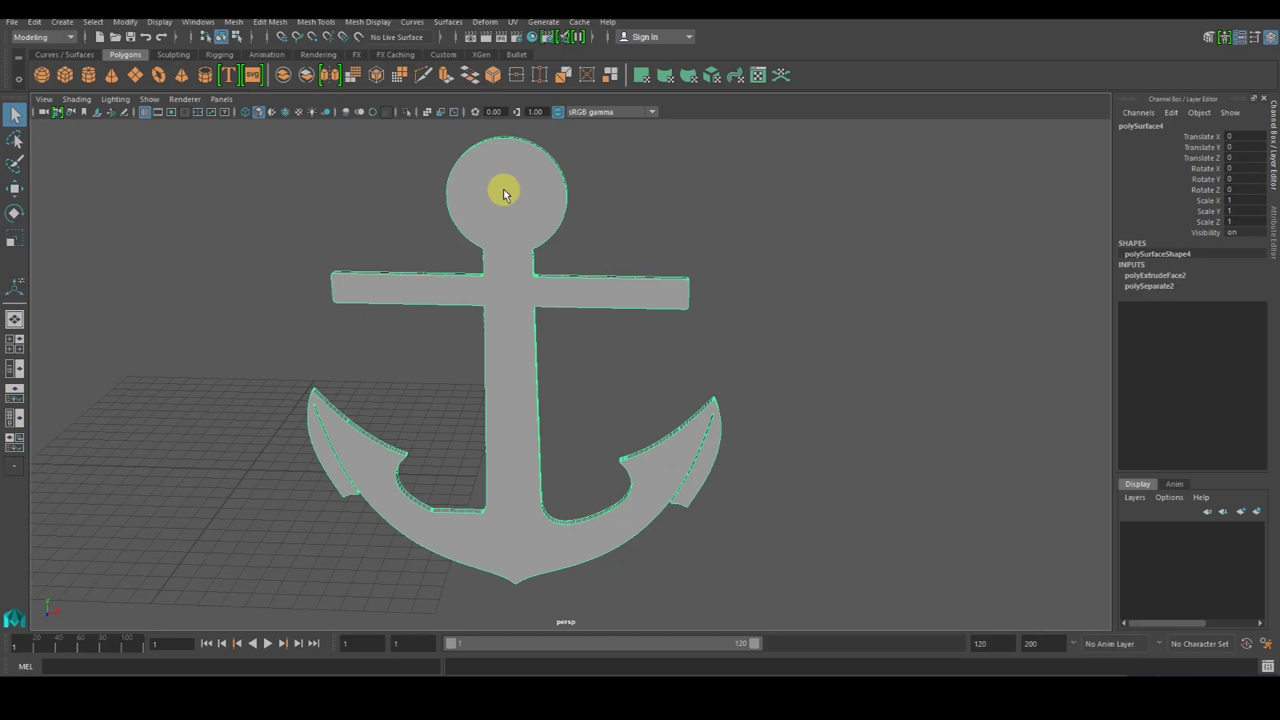
- Create a polygon cylinder and set its X rotation to 90 degrees
alt+drag(503, 191, 509, 321)
scroll(508, 321, up, 6)
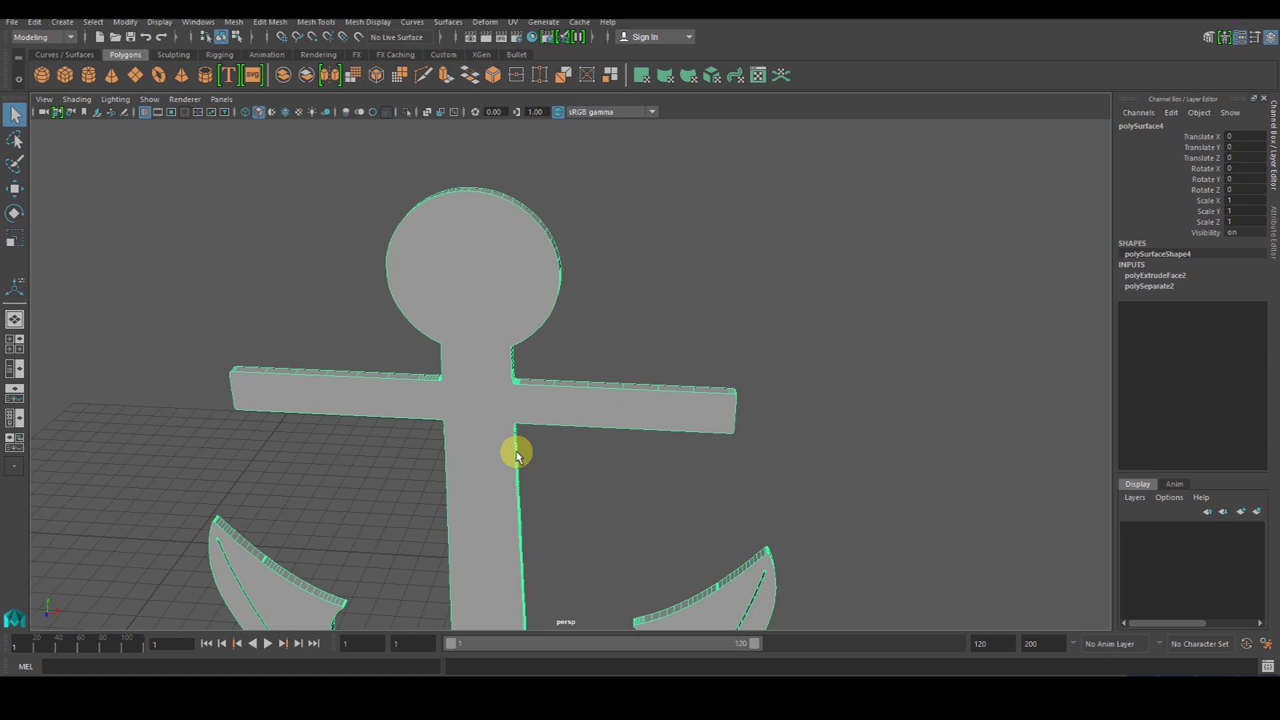
scroll(517, 455, down, 8)
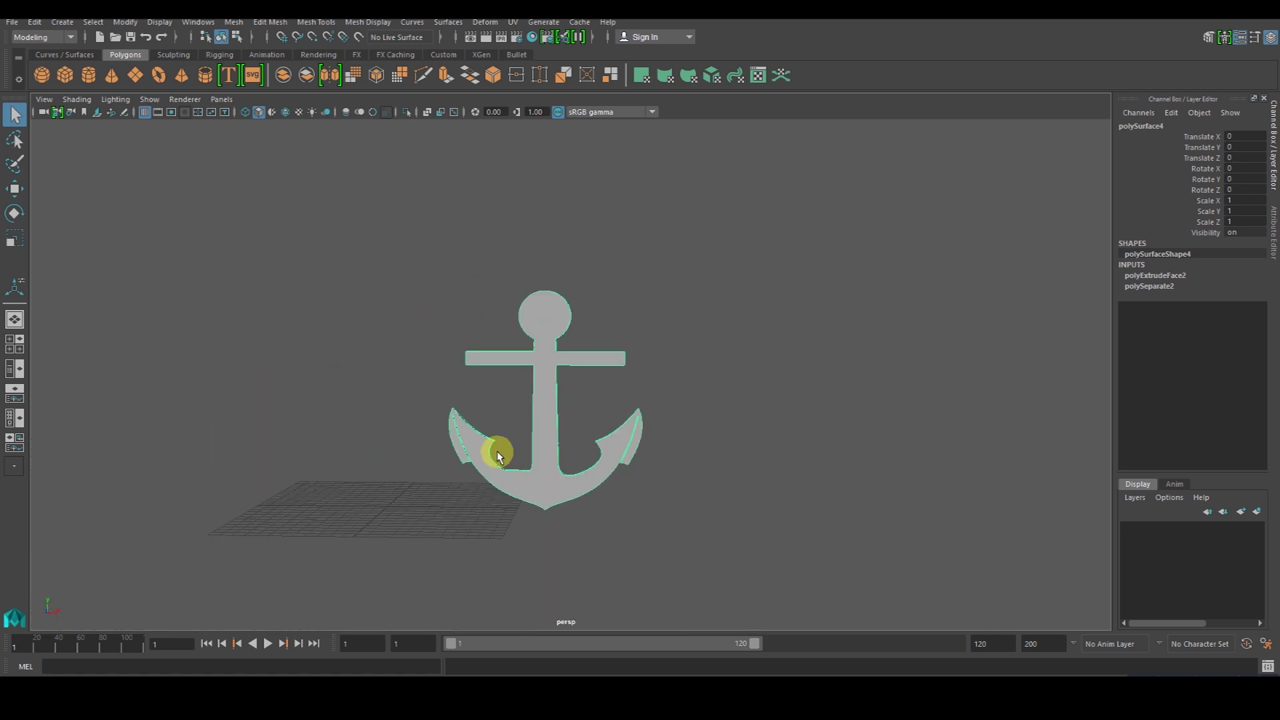
click(88, 74)
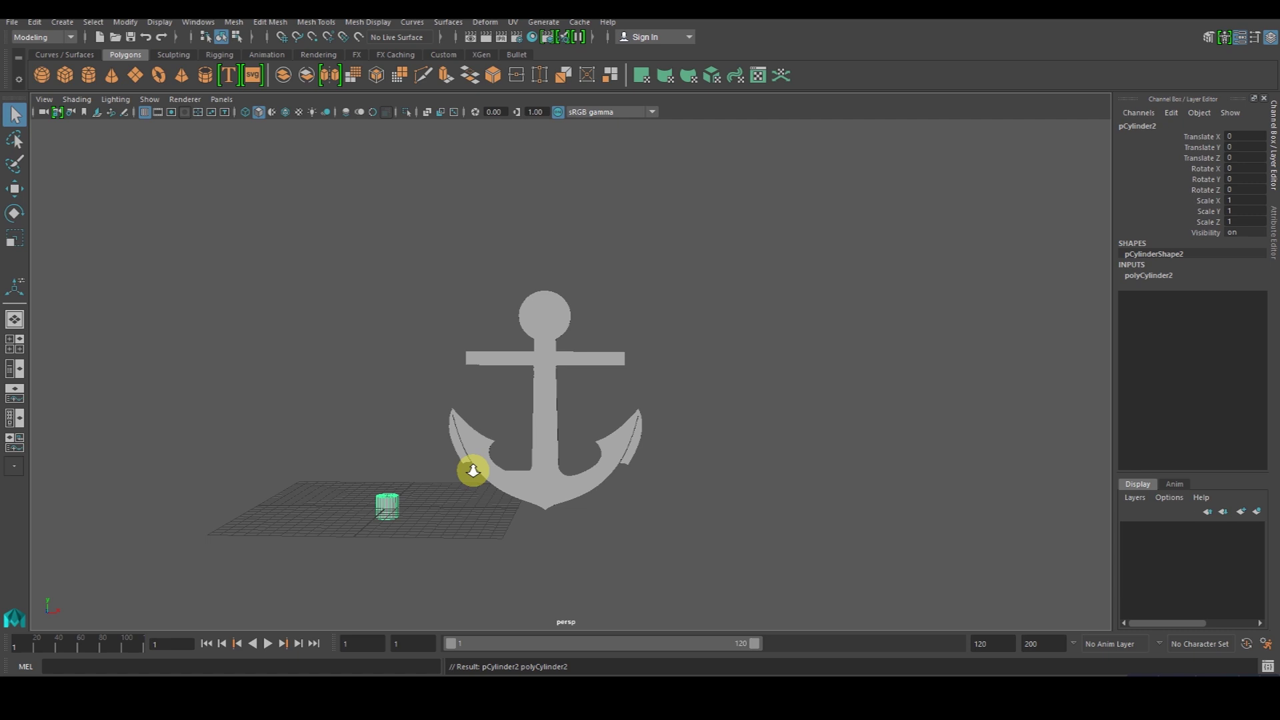
mouse_move(472, 471)
alt+mouse_down()
mouse_move(457, 528)
mouse_move(455, 477)
alt+mouse_up()
key(e)
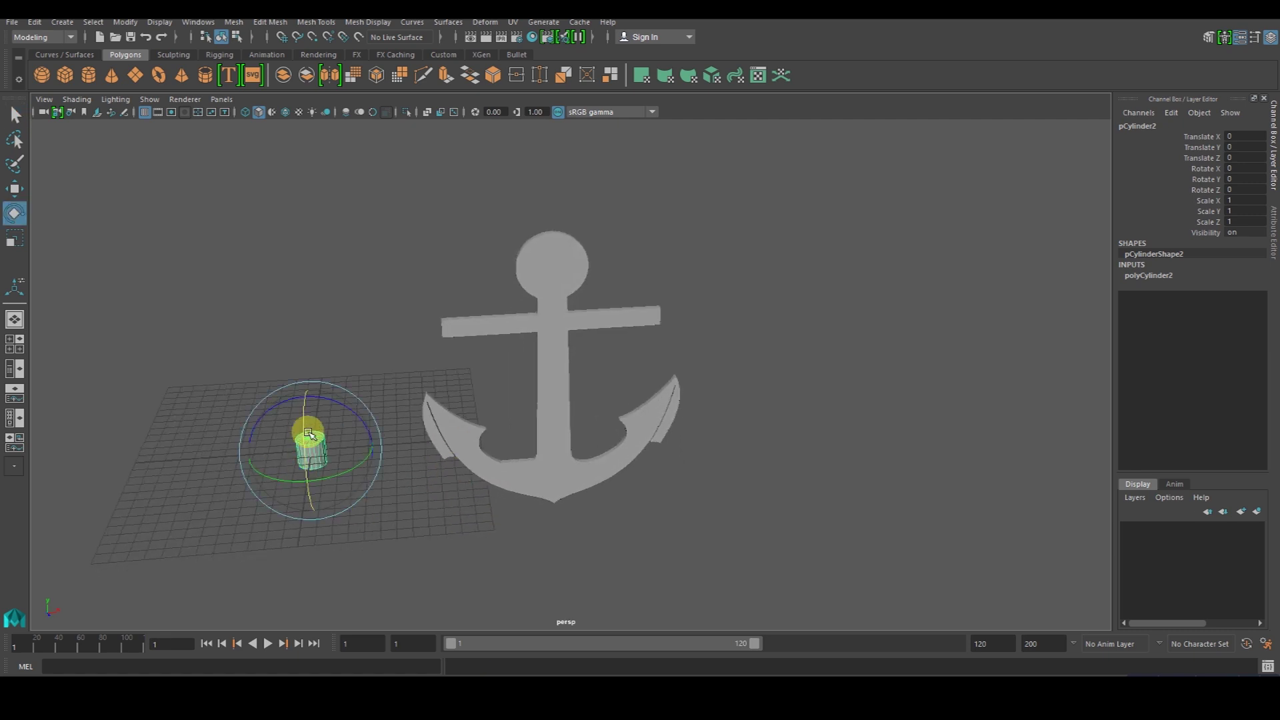
drag(309, 449, 318, 487)
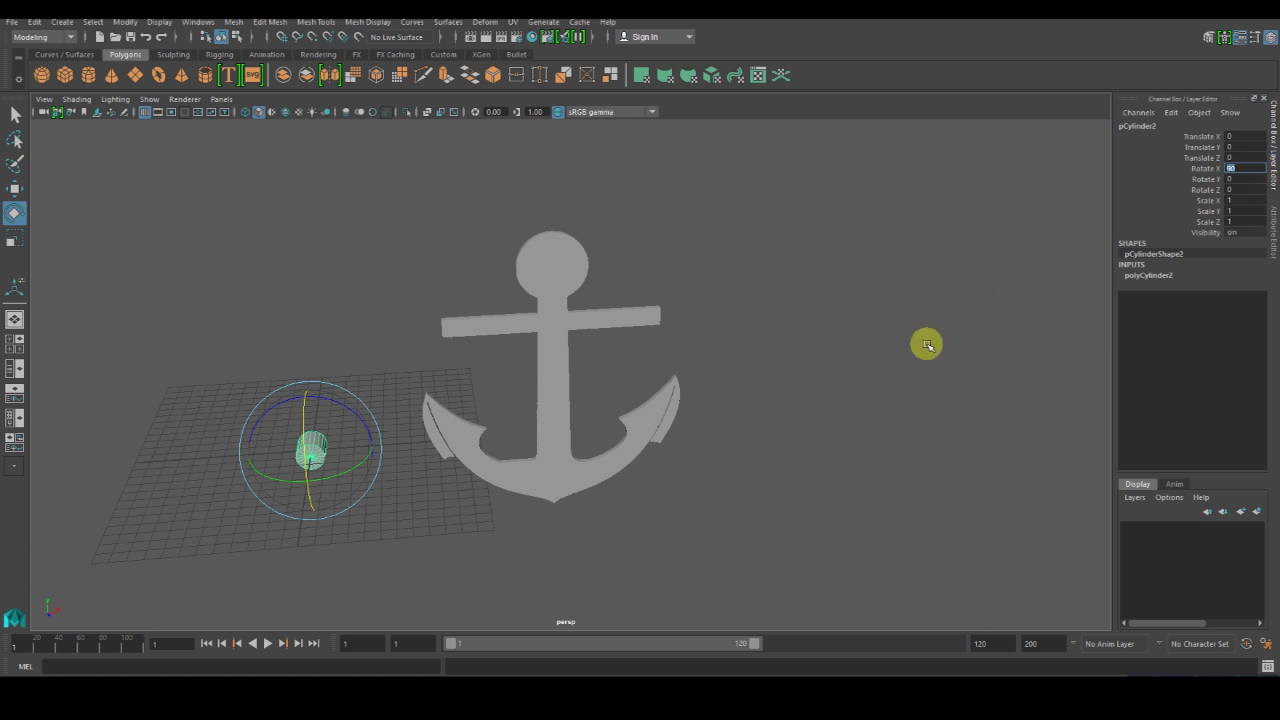
click(692, 563)
- Move the cylinder through the centre of the anchor's top disc, at about X 15.59, Y 17.8, Z 13.23
click(314, 452)
key(space)
key(space)
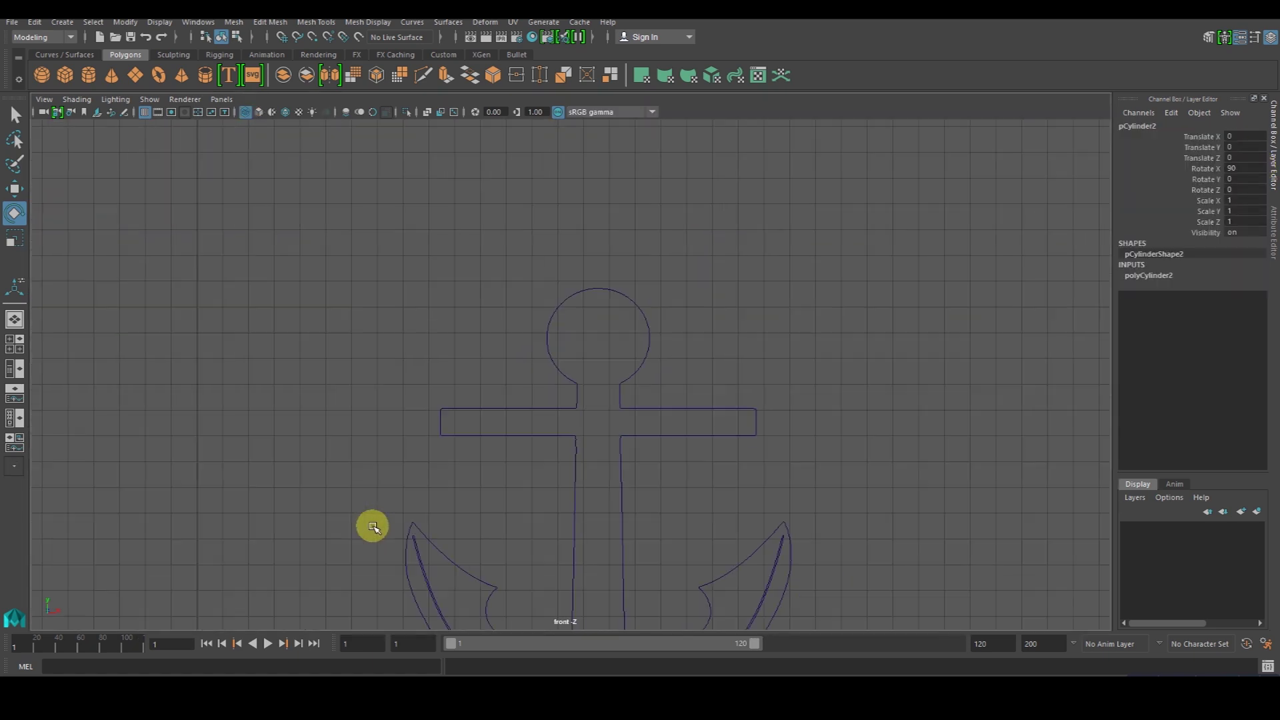
scroll(372, 523, down, 3)
key(w)
drag(371, 608, 598, 337)
scroll(594, 360, up, 10)
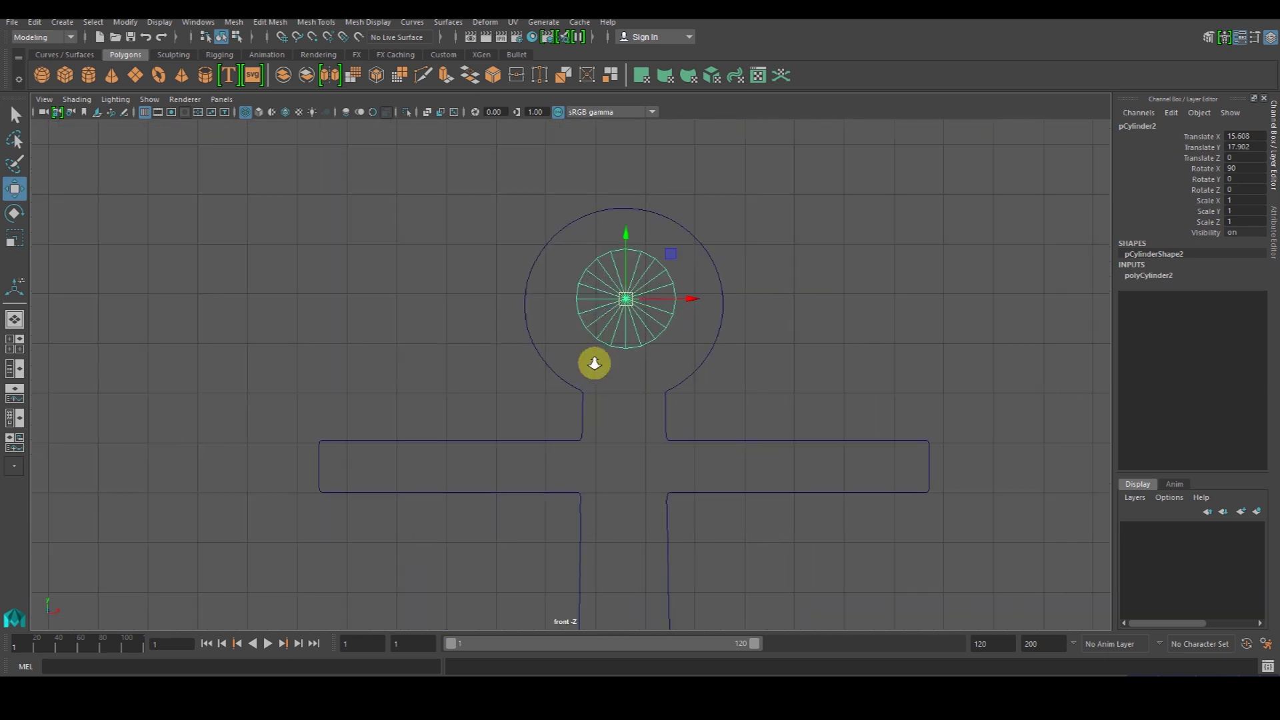
drag(626, 357, 597, 493)
key(space)
key(space)
scroll(651, 274, up, 5)
scroll(651, 274, down, 1)
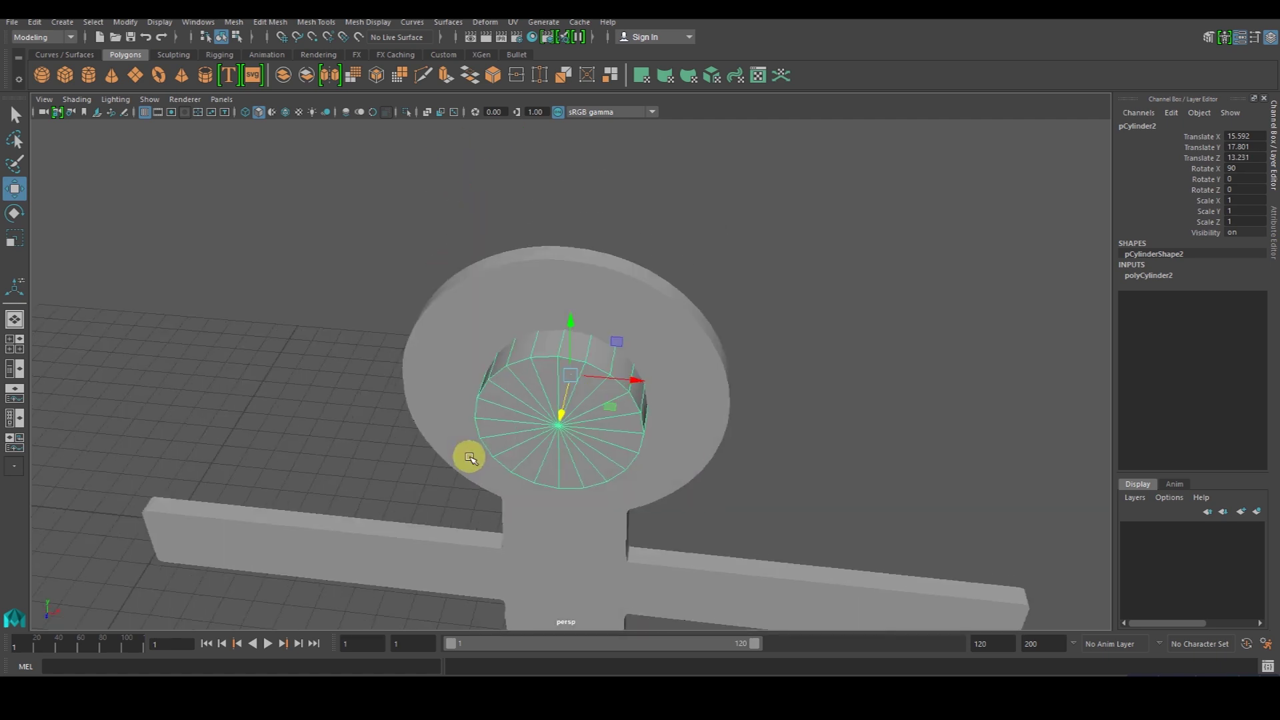
- Cut a round hole in the anchor's top disc by subtracting the cylinder from the anchor with a Boolean Difference
scroll(470, 459, down, 4)
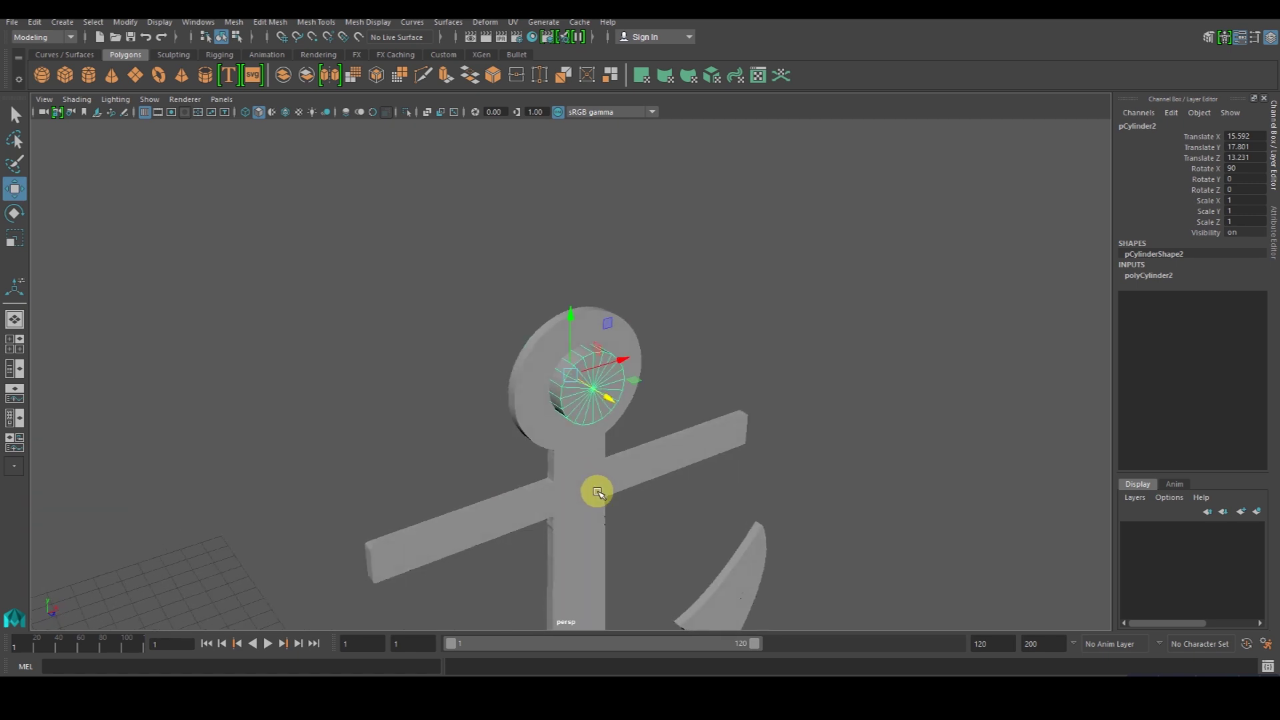
scroll(593, 460, down, 3)
click(593, 460)
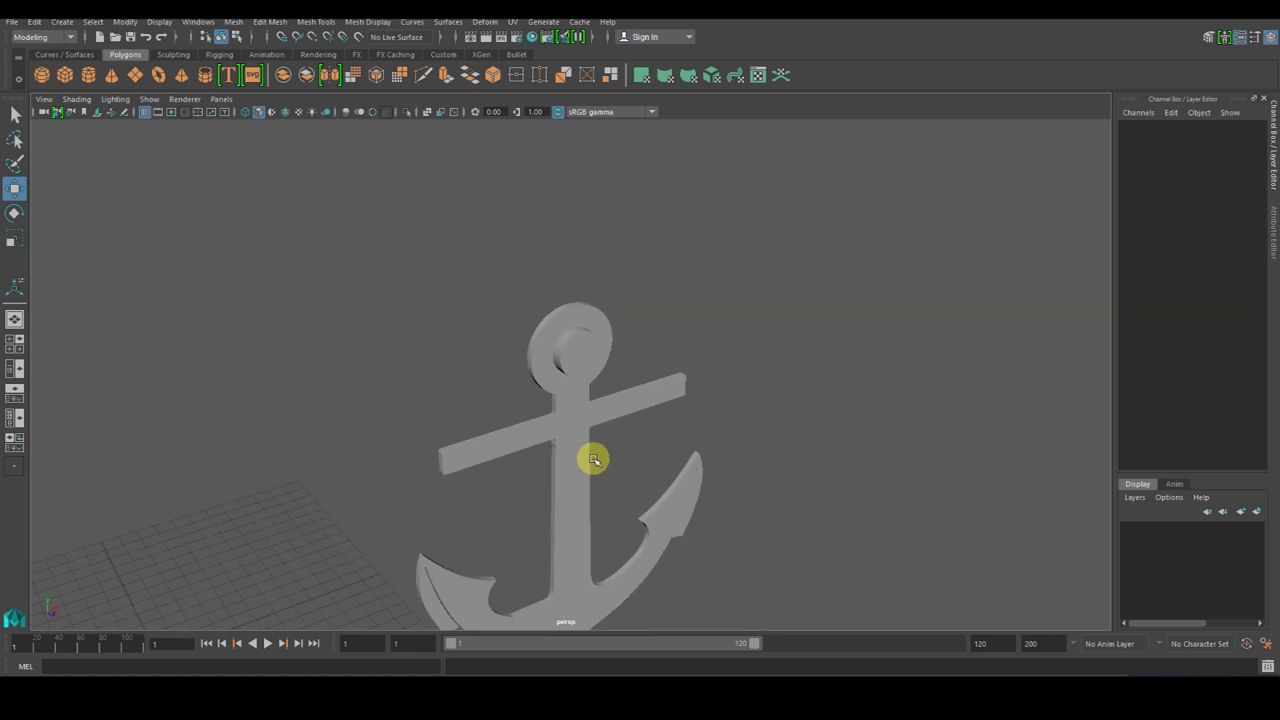
click(579, 461)
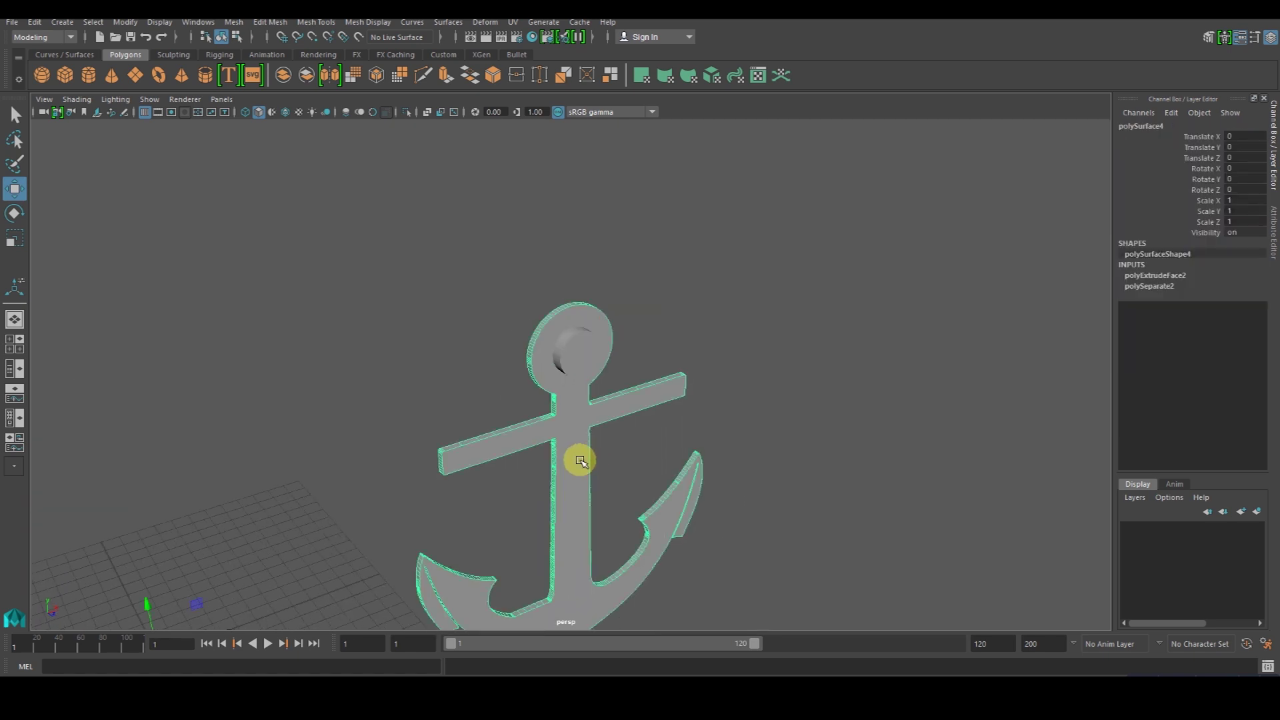
click(581, 351)
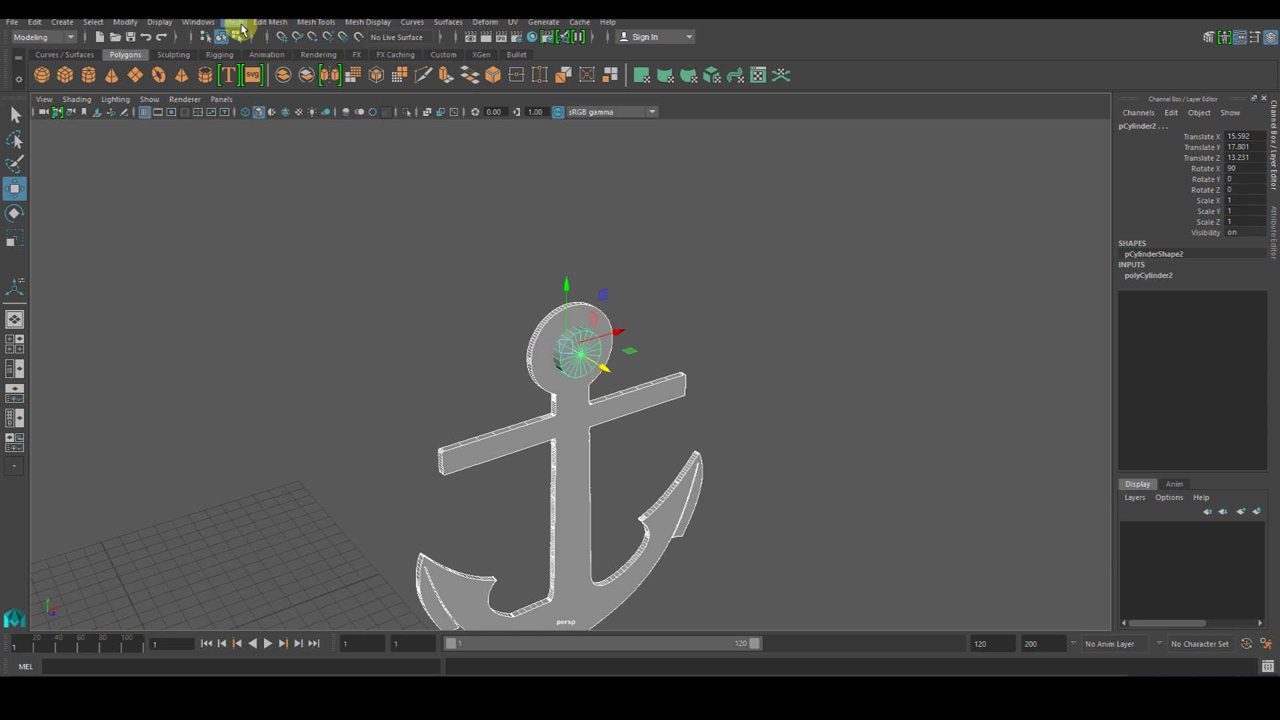
click(235, 24)
mouse_move(280, 57)
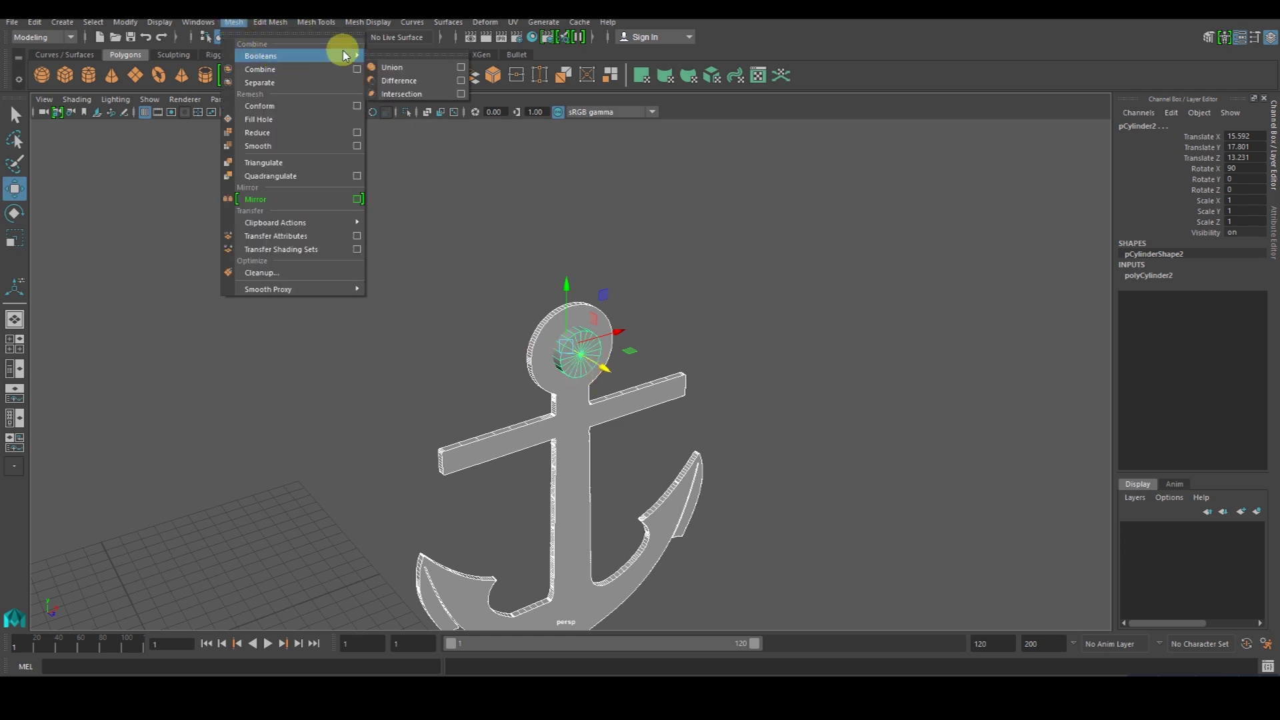
click(399, 81)
scroll(666, 328, down, 5)
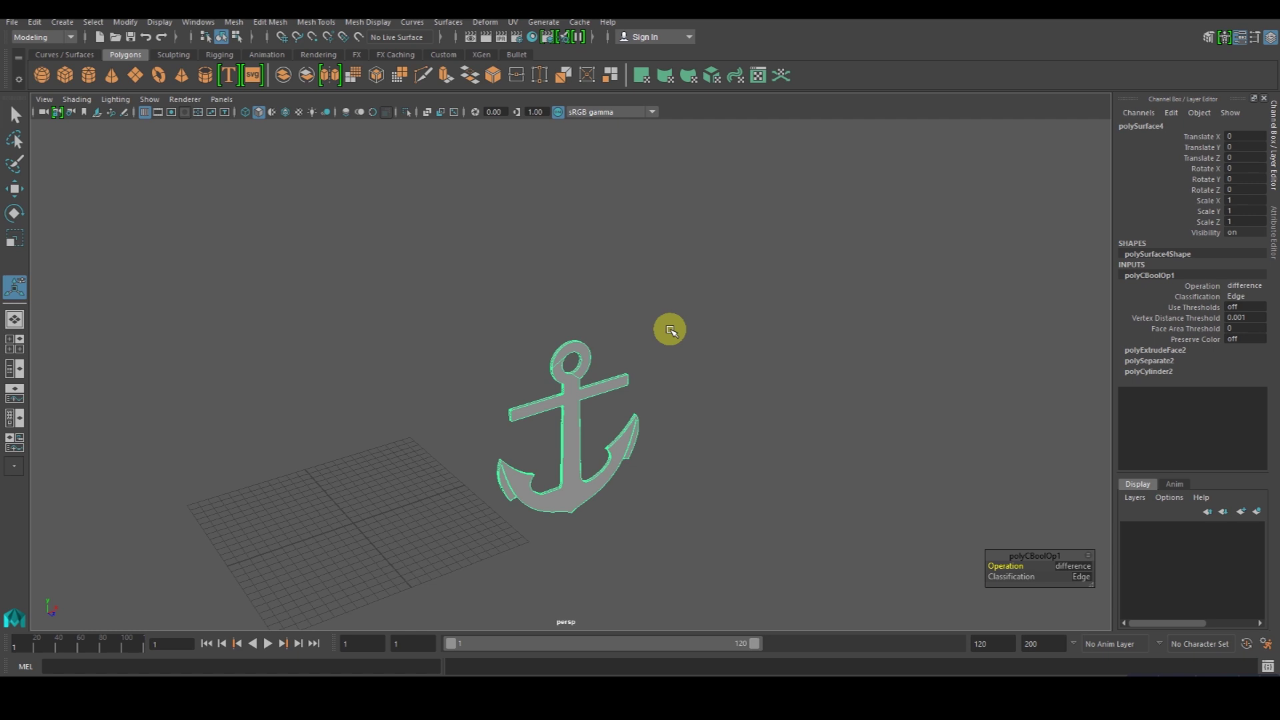
alt+drag(666, 328, 586, 409)
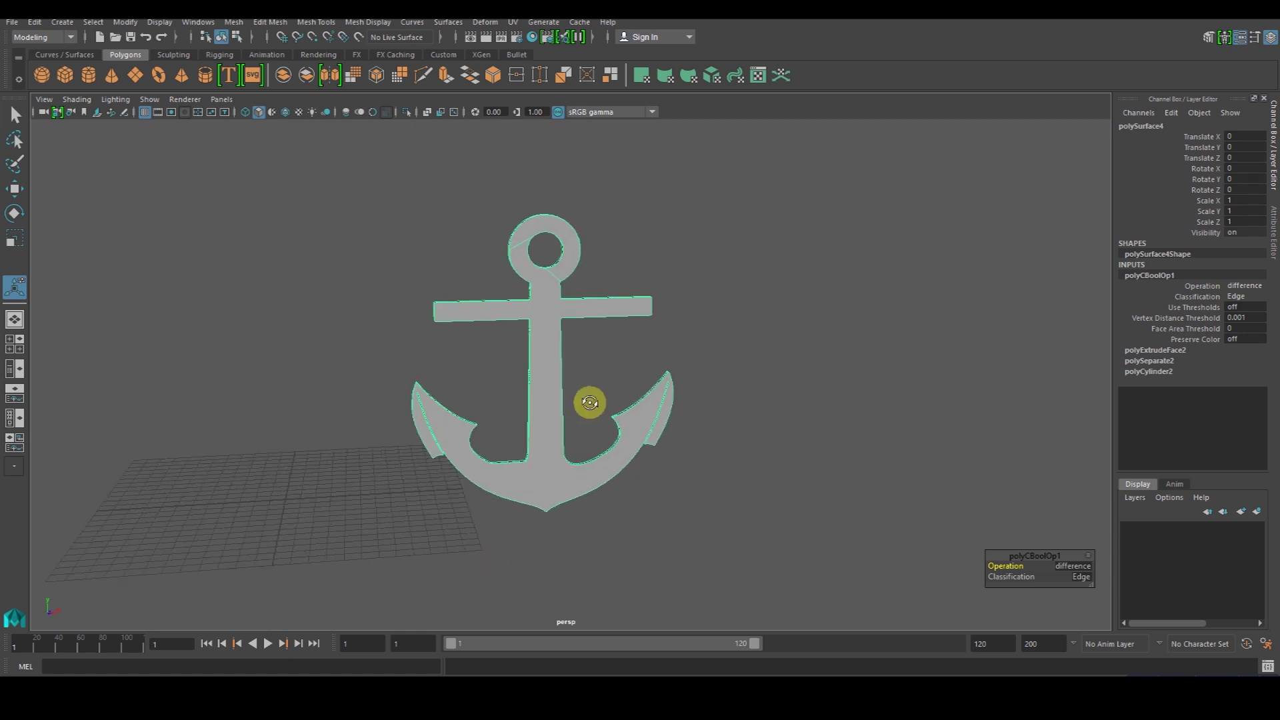
- Turn on textured shaded display in the front view and return to the perspective view
key(space)
key(space)
scroll(387, 518, down, 3)
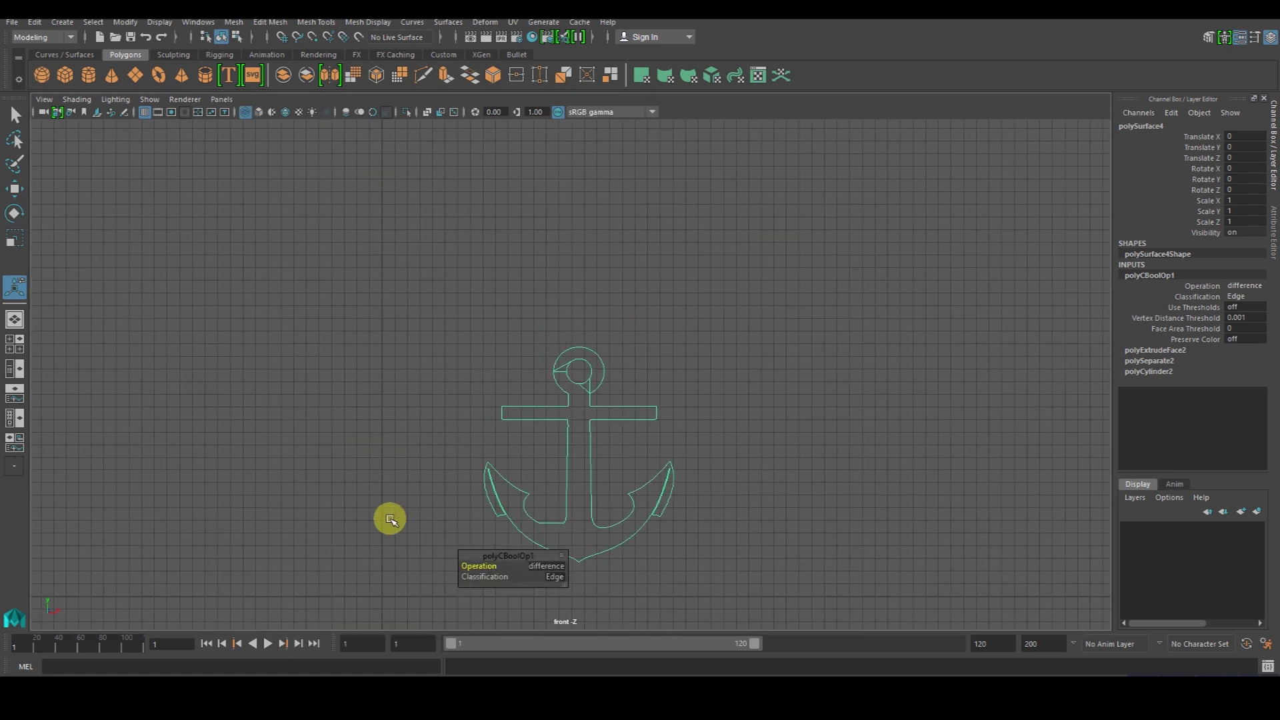
key(6)
key(space)
key(space)
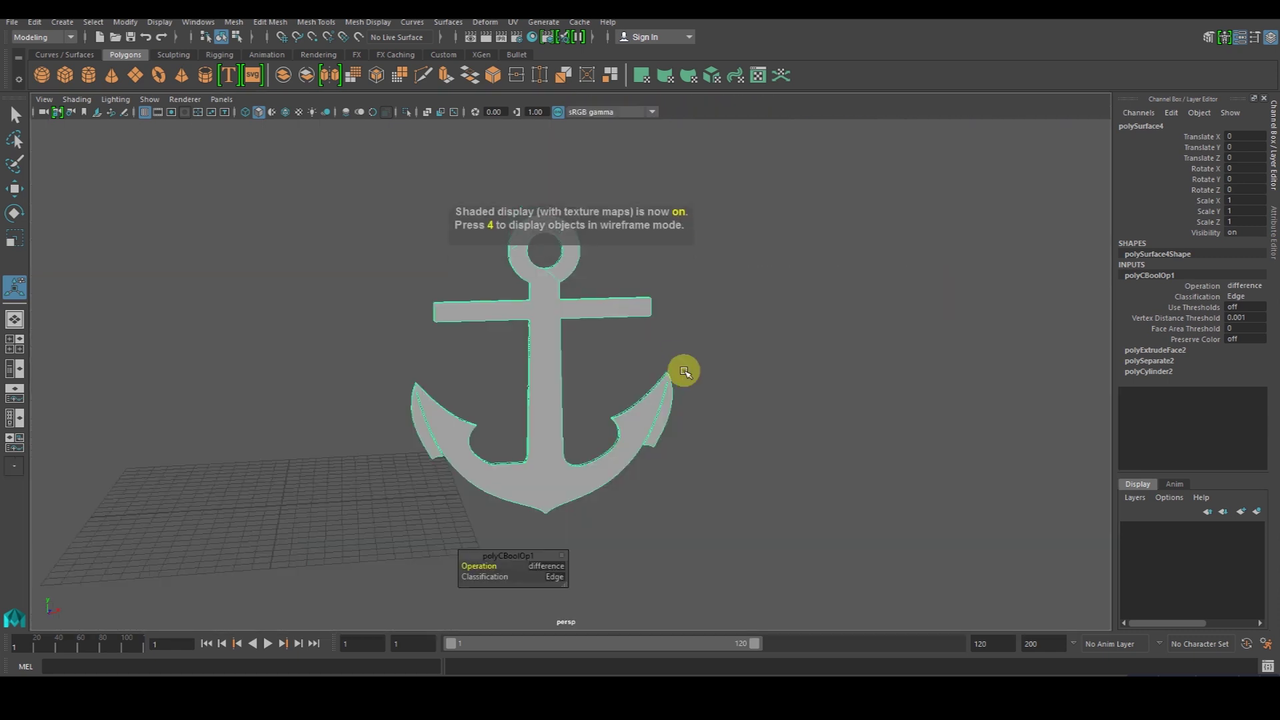
- Narrow the anchor by scaling it to about 0.923 along X, and deselect it
alt+drag(685, 371, 660, 411)
key(r)
drag(617, 363, 612, 361)
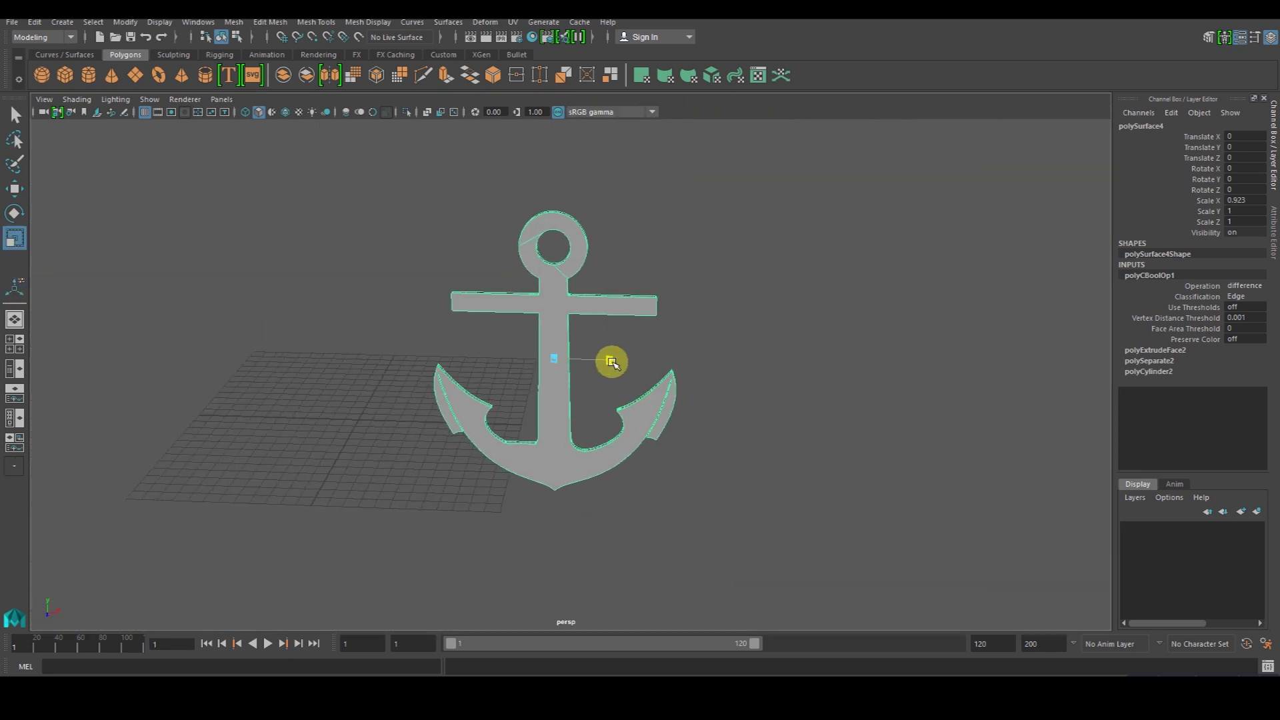
click(780, 403)
scroll(651, 440, down, 3)
alt+drag(651, 440, 623, 438)
scroll(623, 437, up, 3)
scroll(623, 434, down, 3)
scroll(624, 423, down, 2)
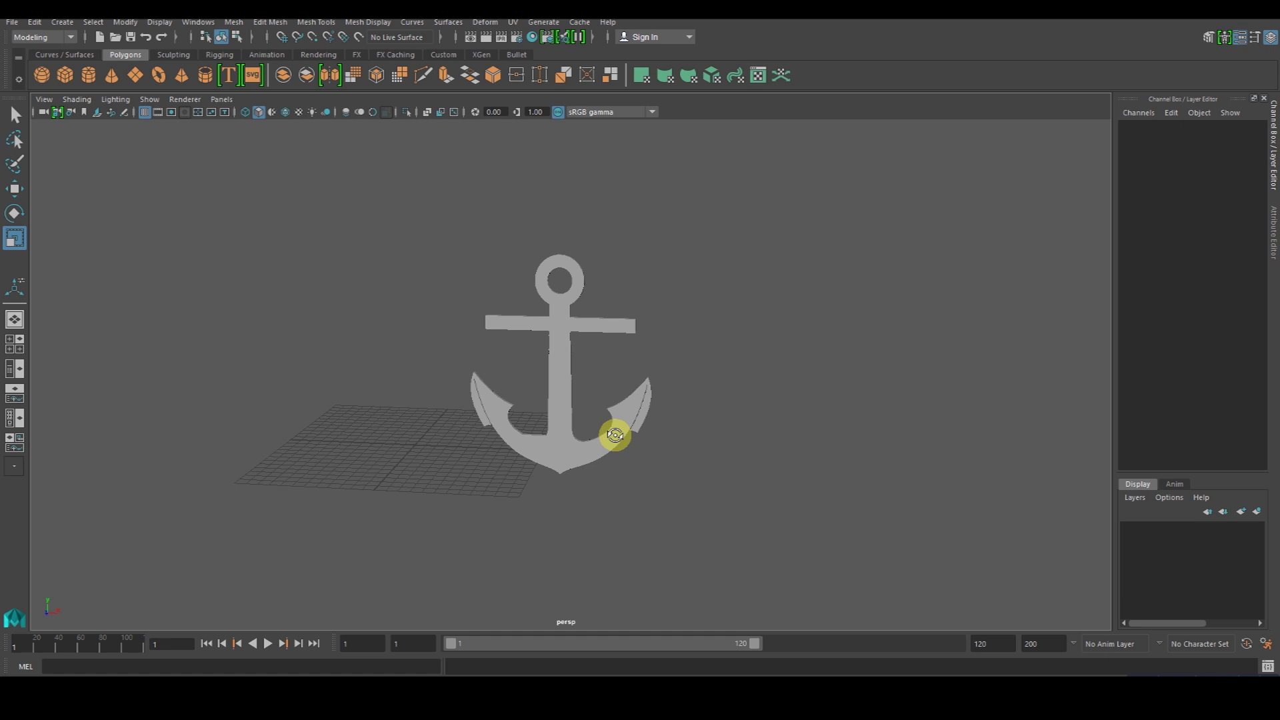